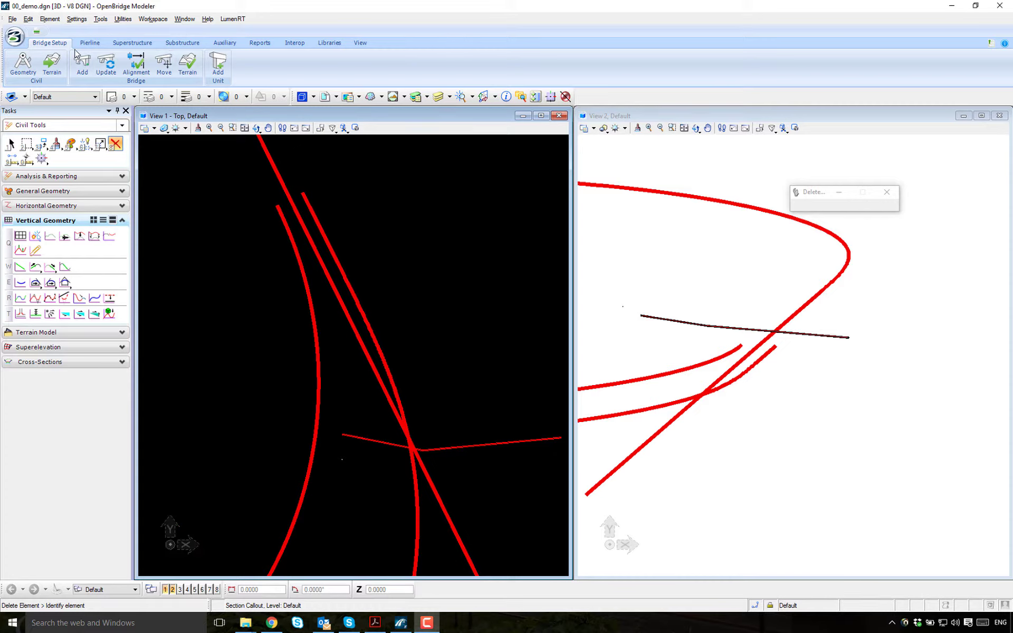
Add bridge BR 1 with Beam Slab unit Unit1 along the Road_Centerline alignment
left_click(82, 66)
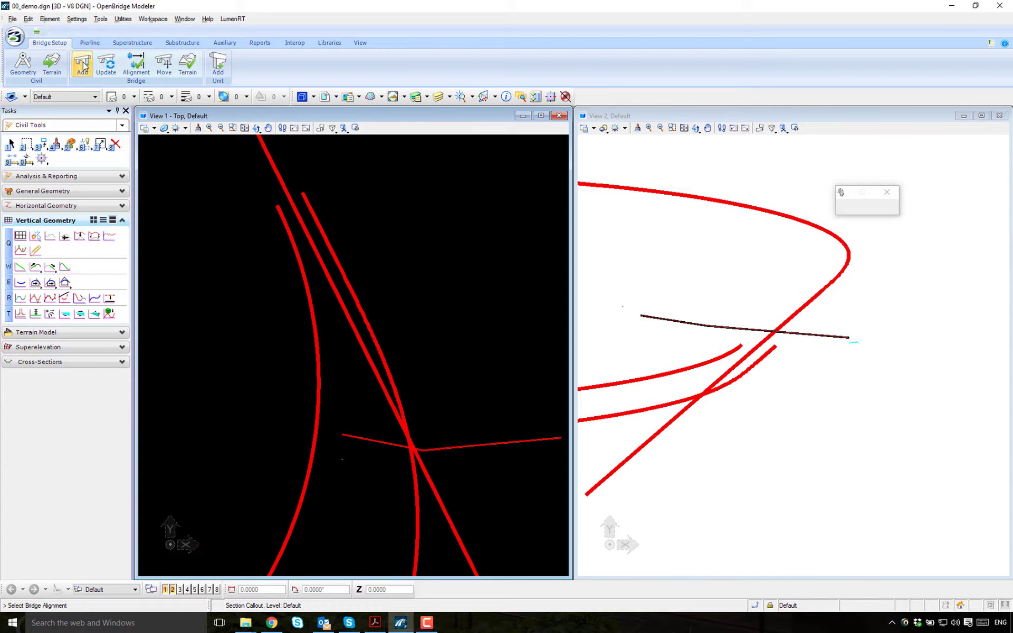
left_click_drag(737, 197, 597, 168)
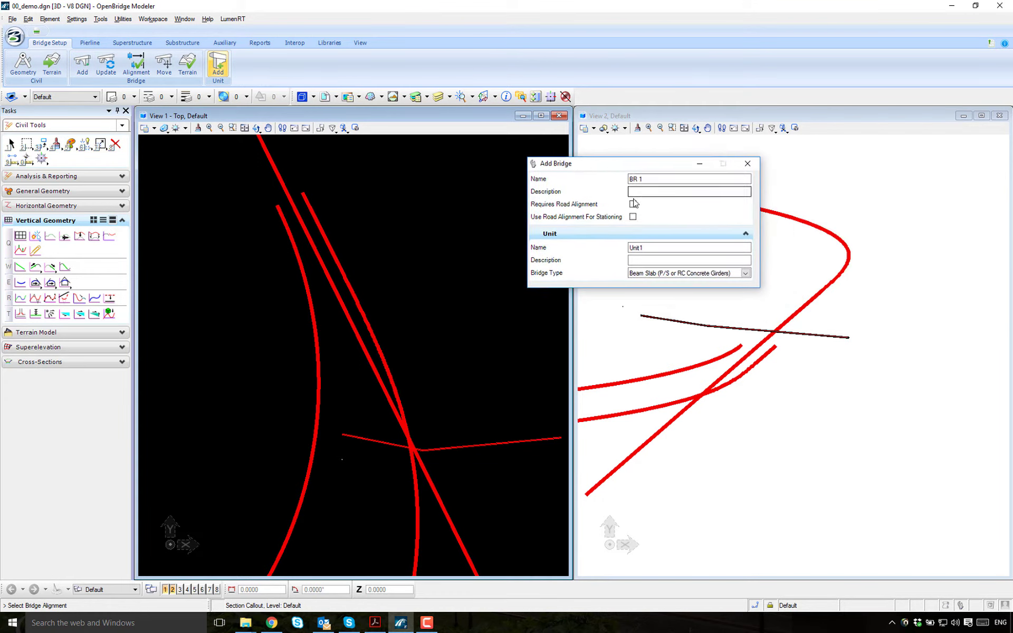
left_click(745, 273)
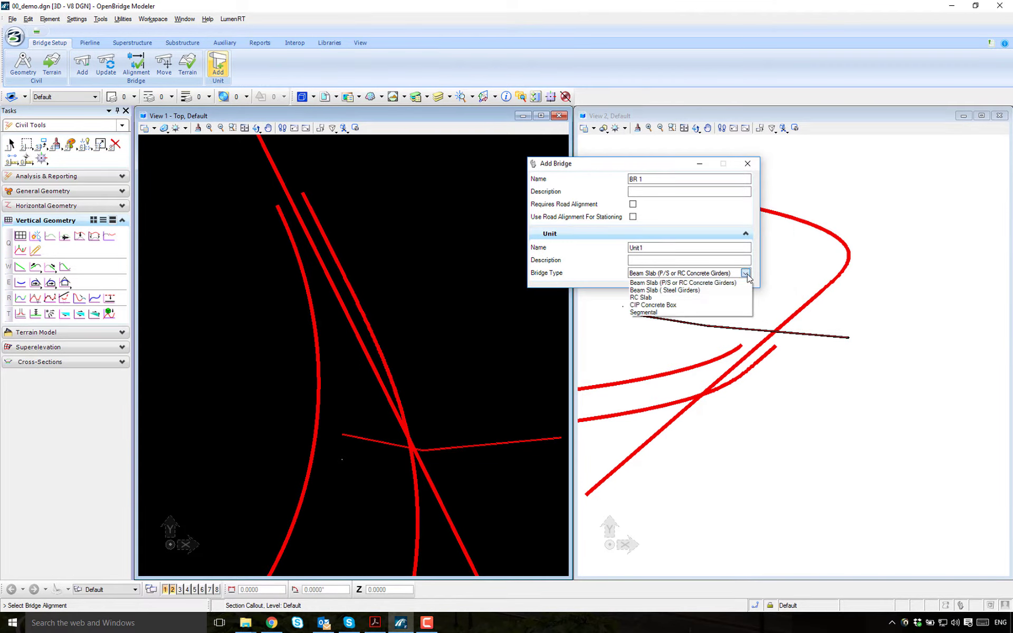
left_click(730, 284)
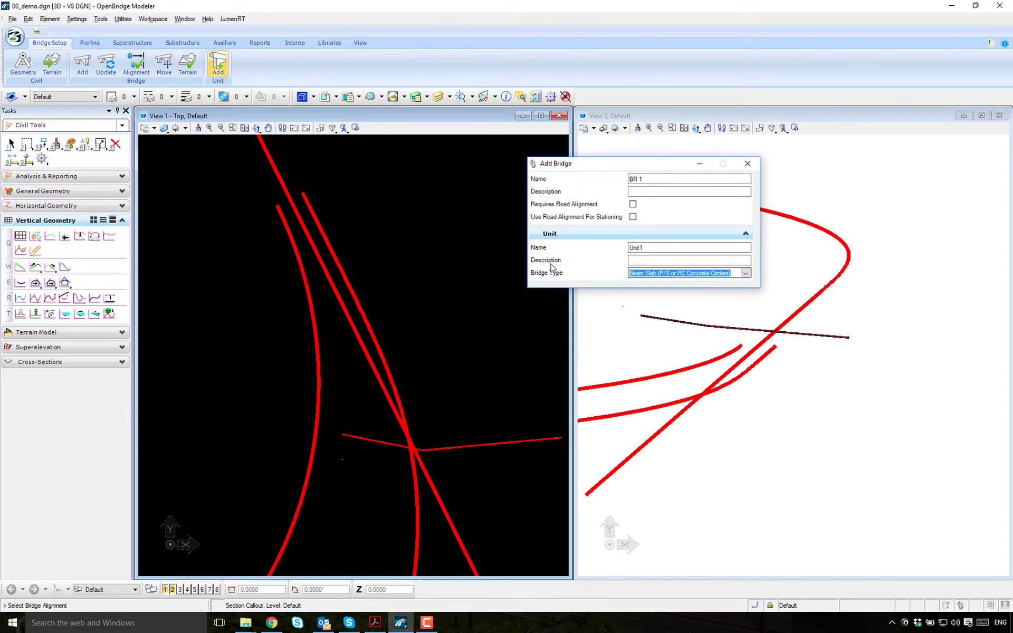
left_click(352, 331)
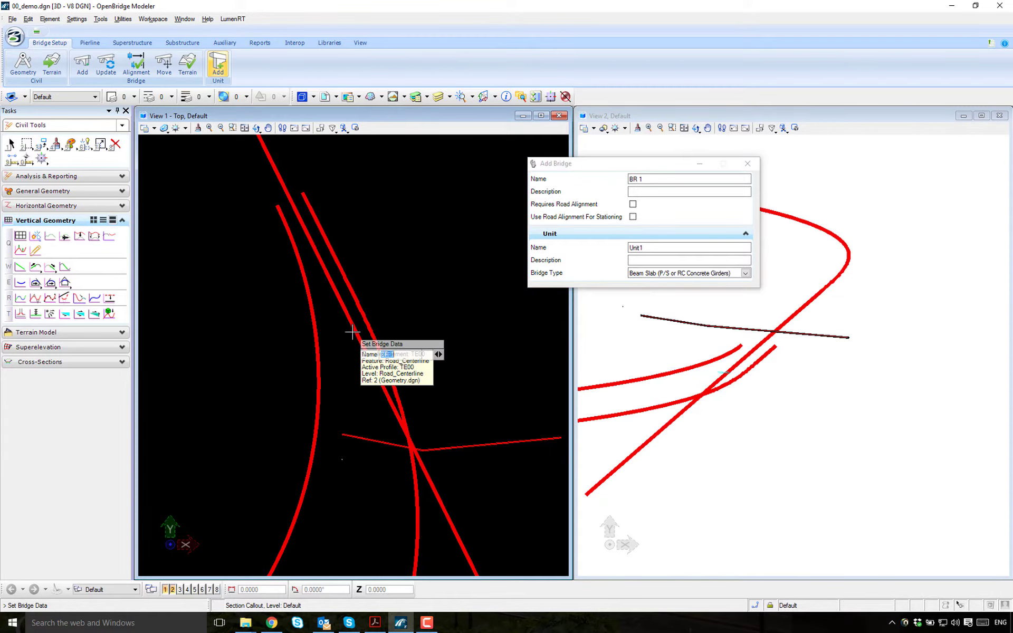
left_click(395, 266)
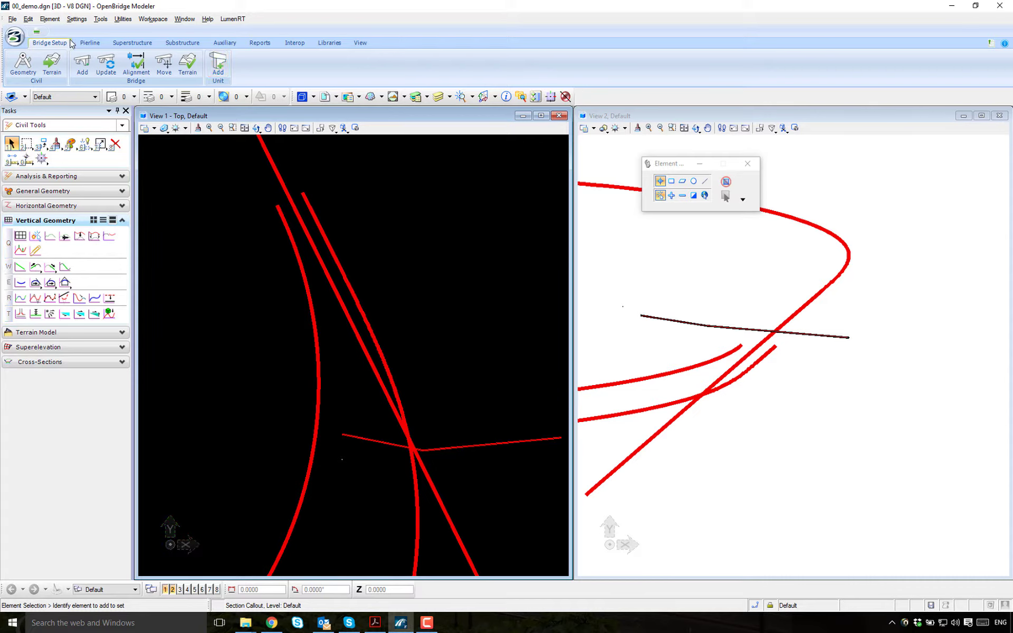
Place three pierlines across the alignment at 0° skew, spaced 120.0002 apart
left_click(87, 44)
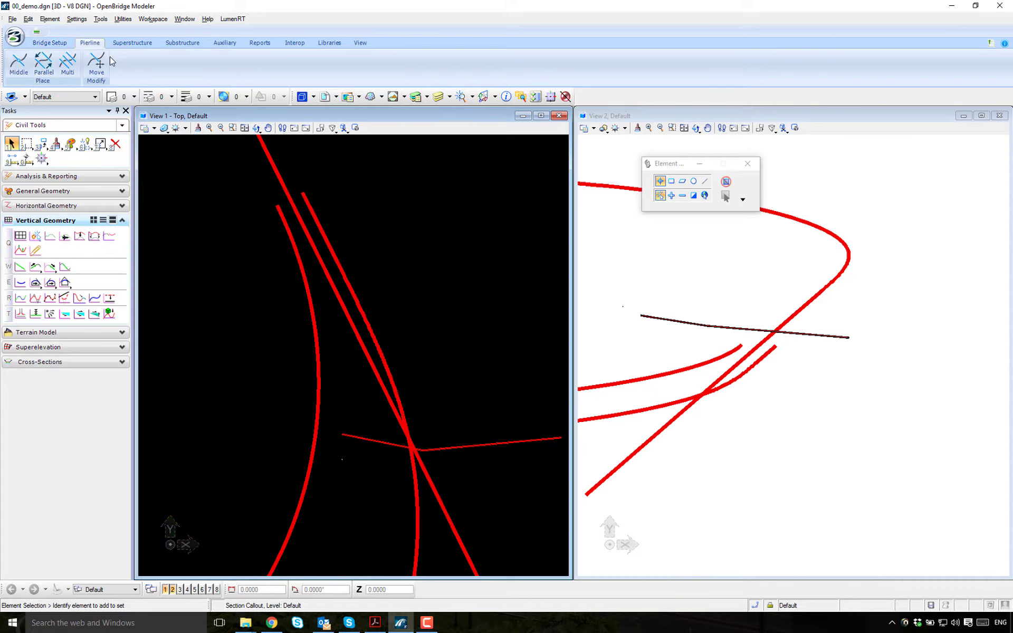
left_click(69, 63)
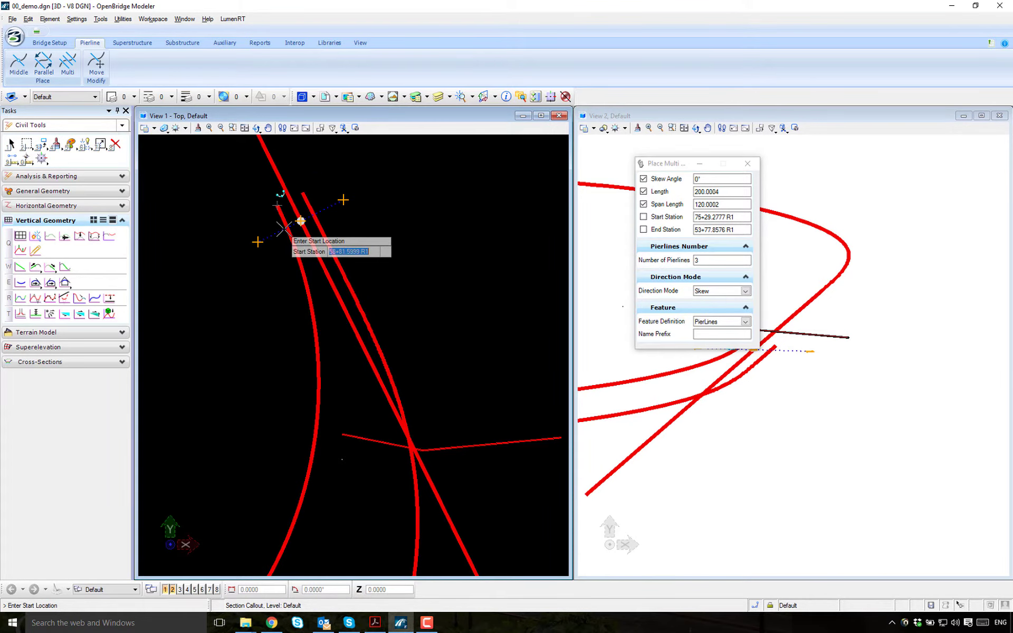
left_click(300, 220)
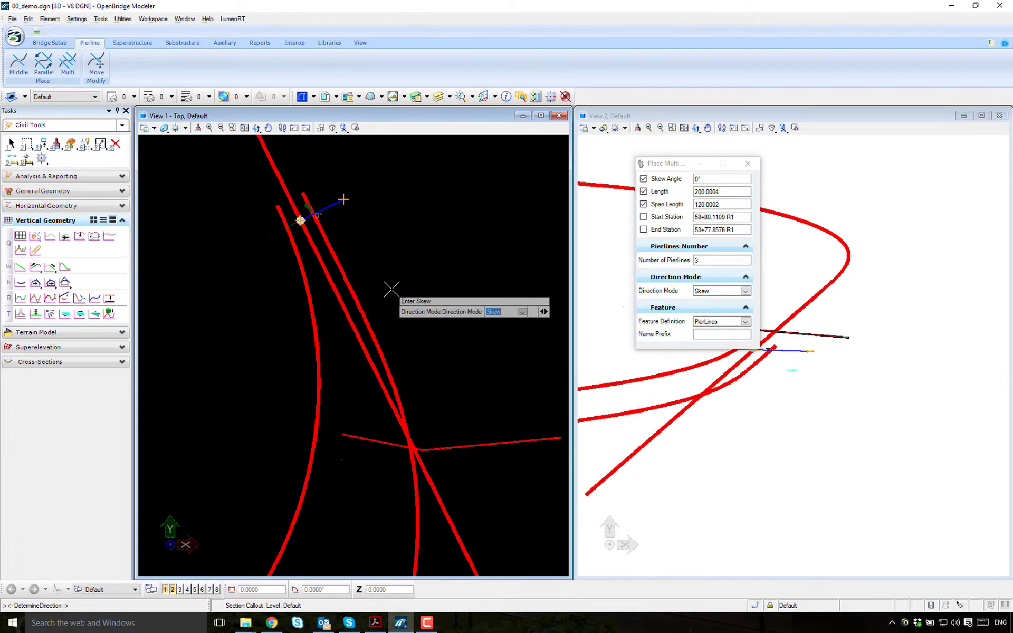
left_click(370, 296)
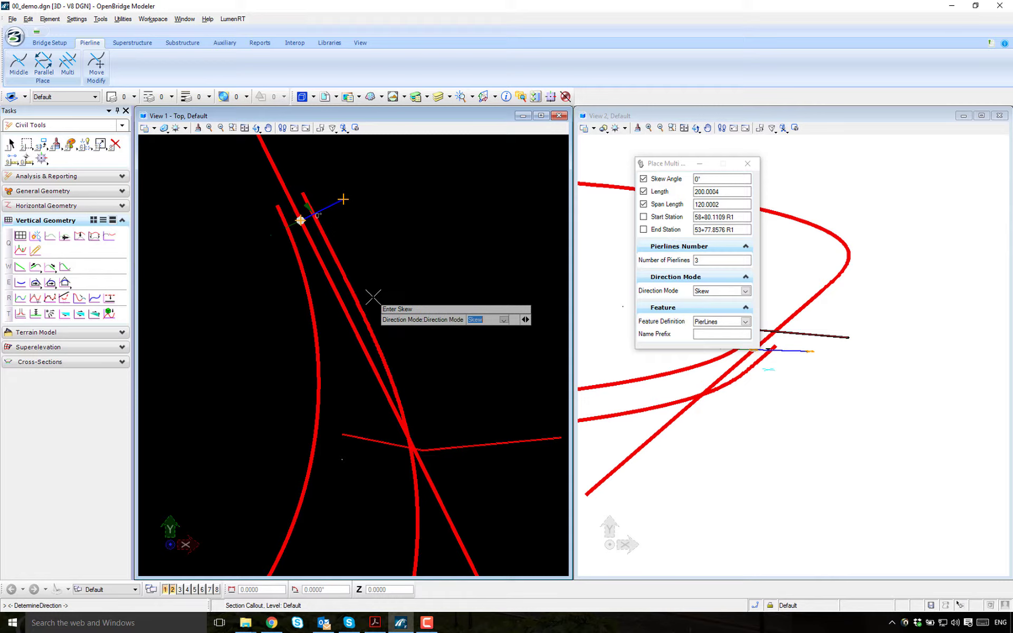
right_click(399, 257)
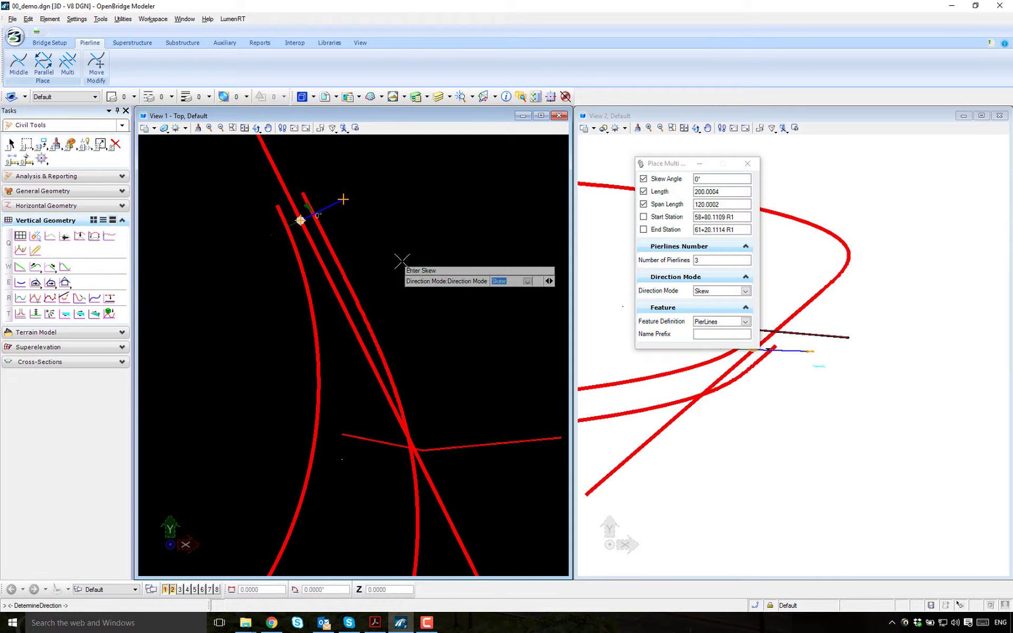
left_click(399, 259)
left_click(399, 279)
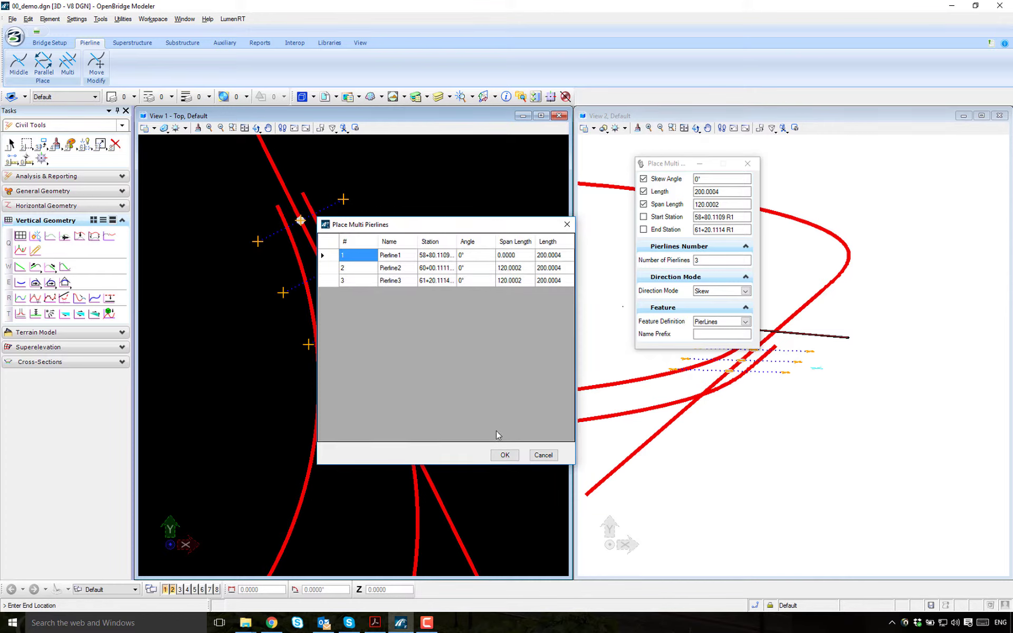
left_click(505, 455)
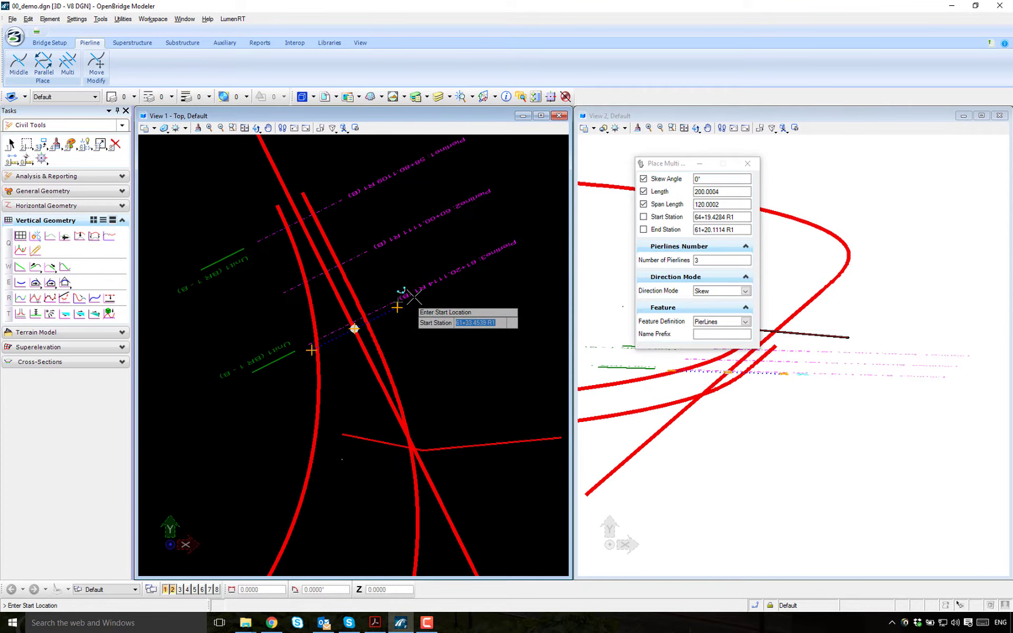
right_click(448, 357)
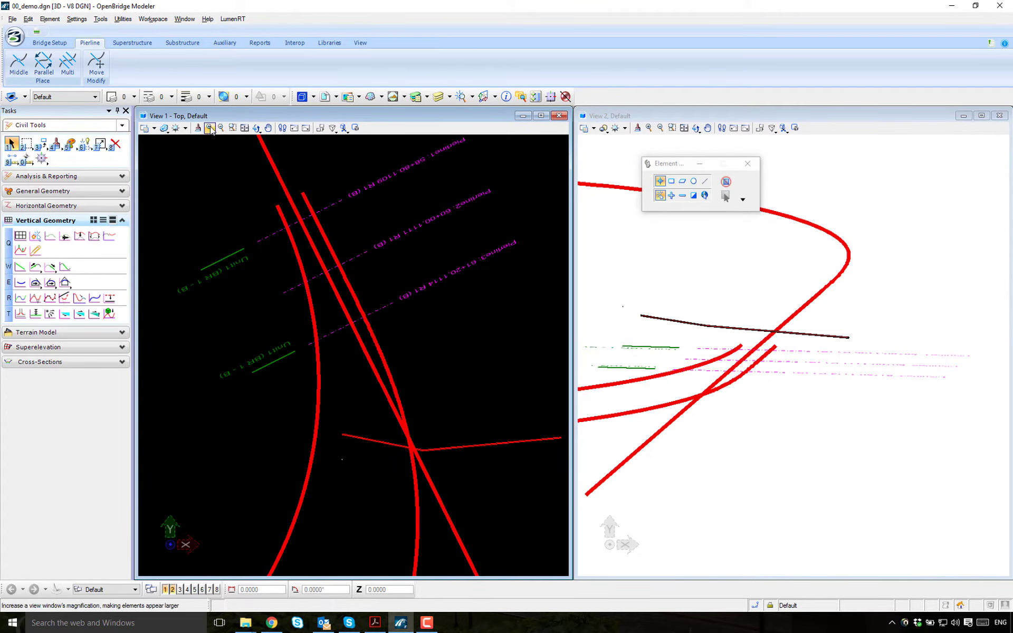
Zoom the top view onto the pierlines and start a deck using the Slab w/ constraints template
left_click(232, 127)
left_click(244, 182)
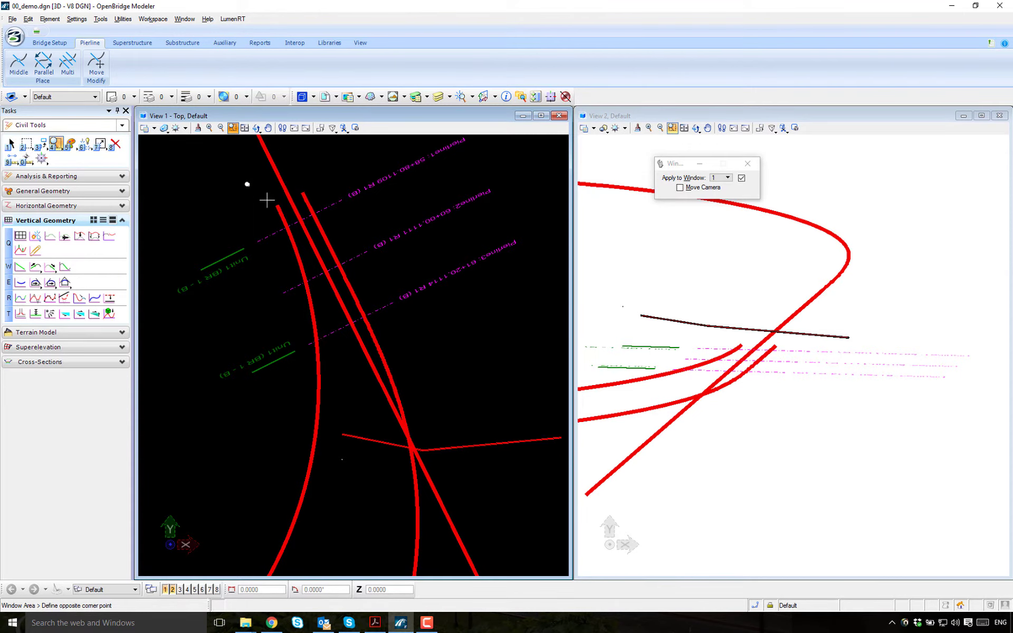
left_click(450, 383)
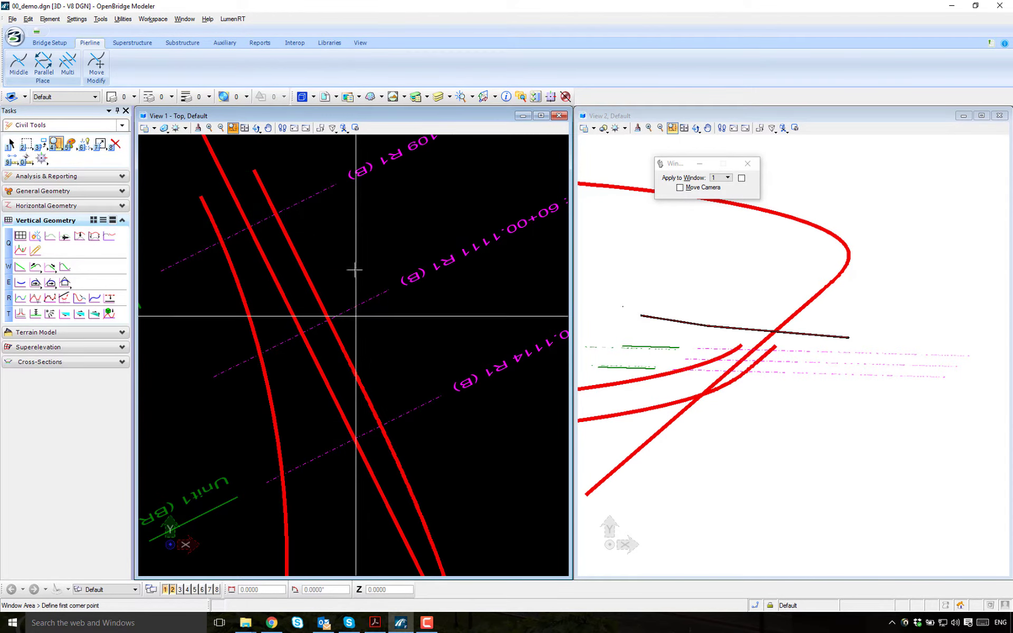
left_click(131, 44)
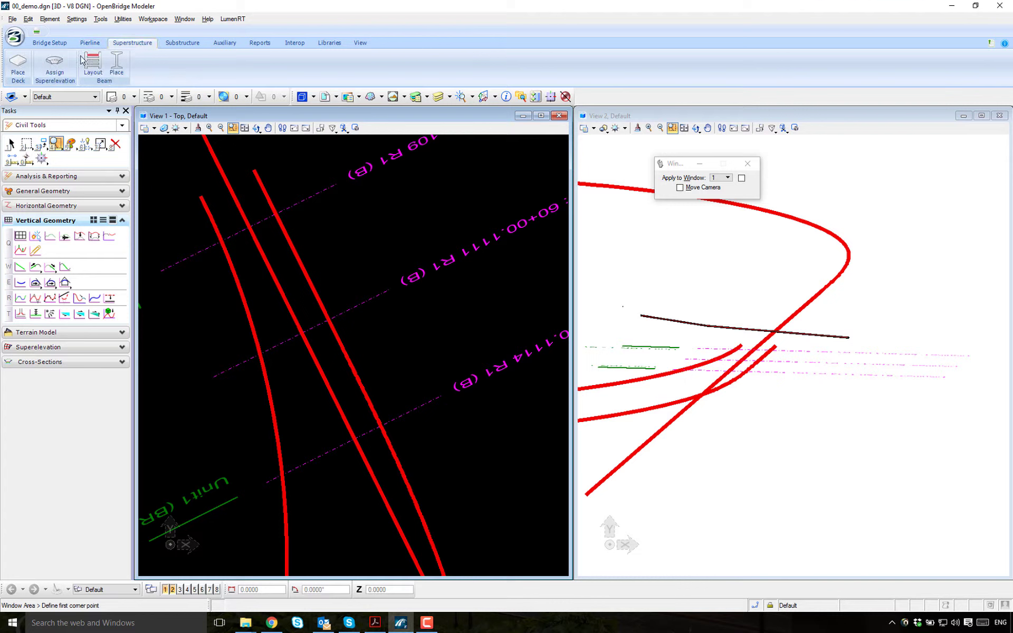
left_click(19, 71)
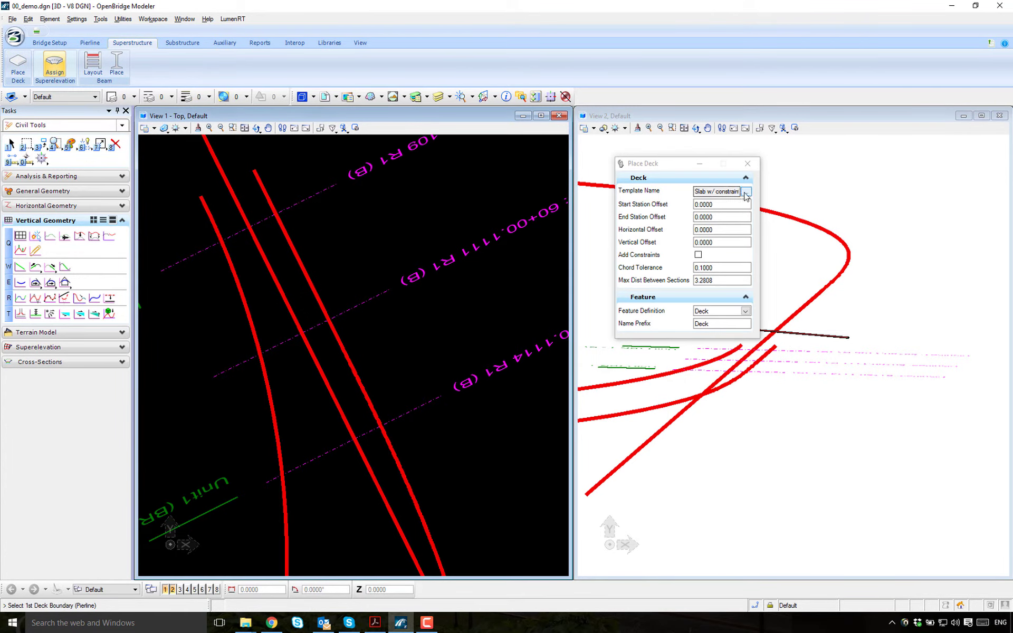
left_click(746, 192)
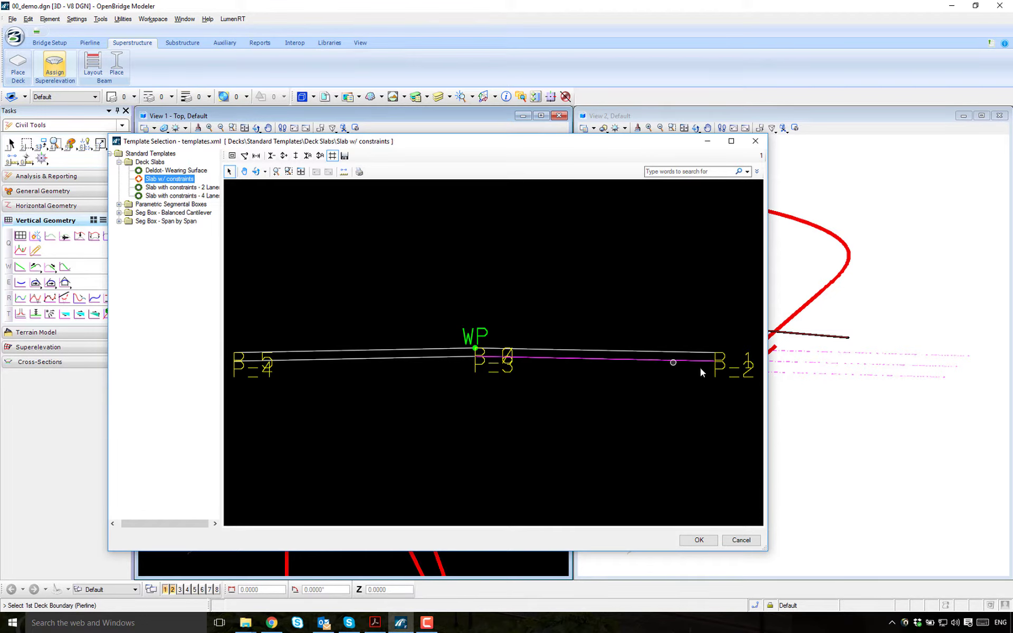
Place the slab deck from the first to the third pierline without constraints, then close Place Deck
left_click(699, 539)
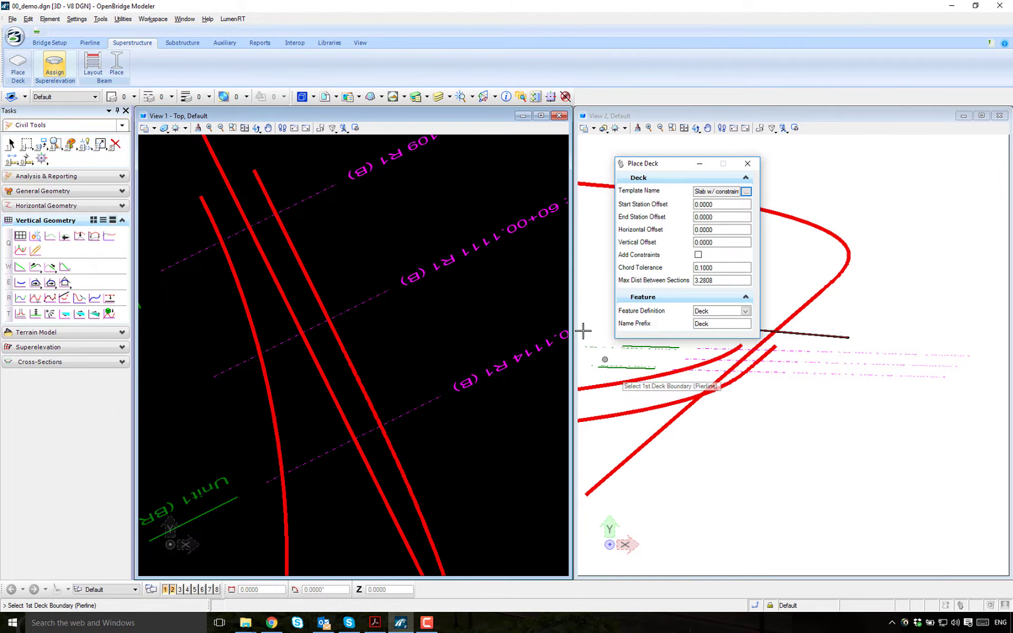
left_click(314, 194)
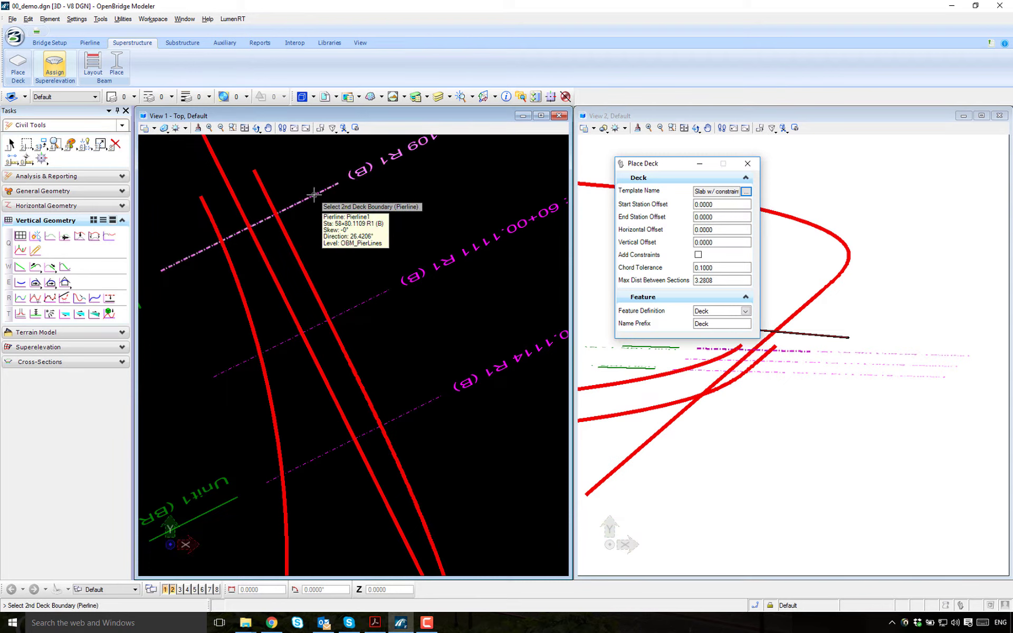
left_click(403, 412)
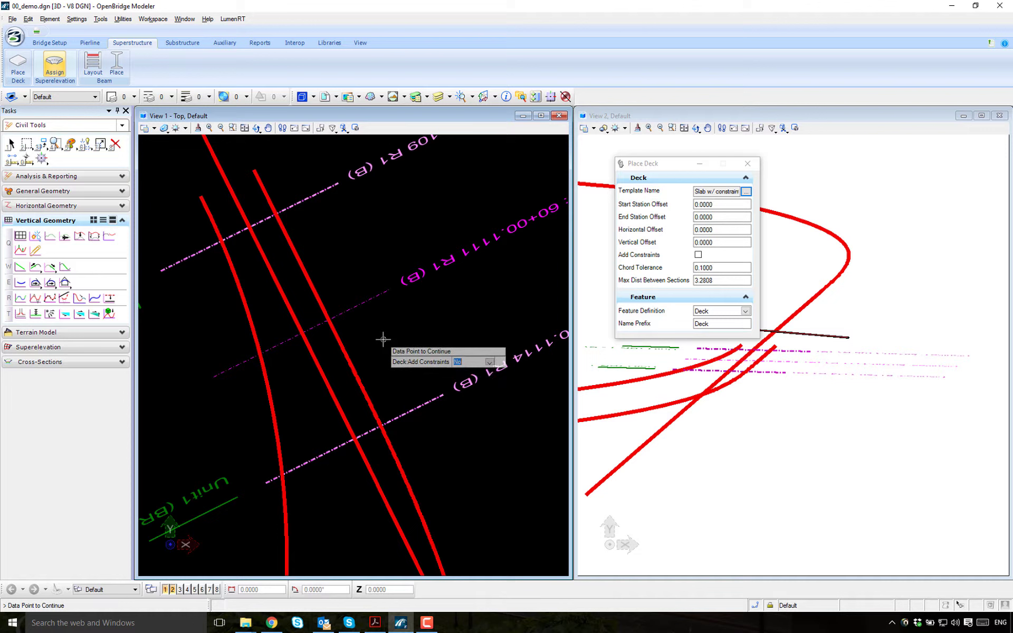
left_click(383, 340)
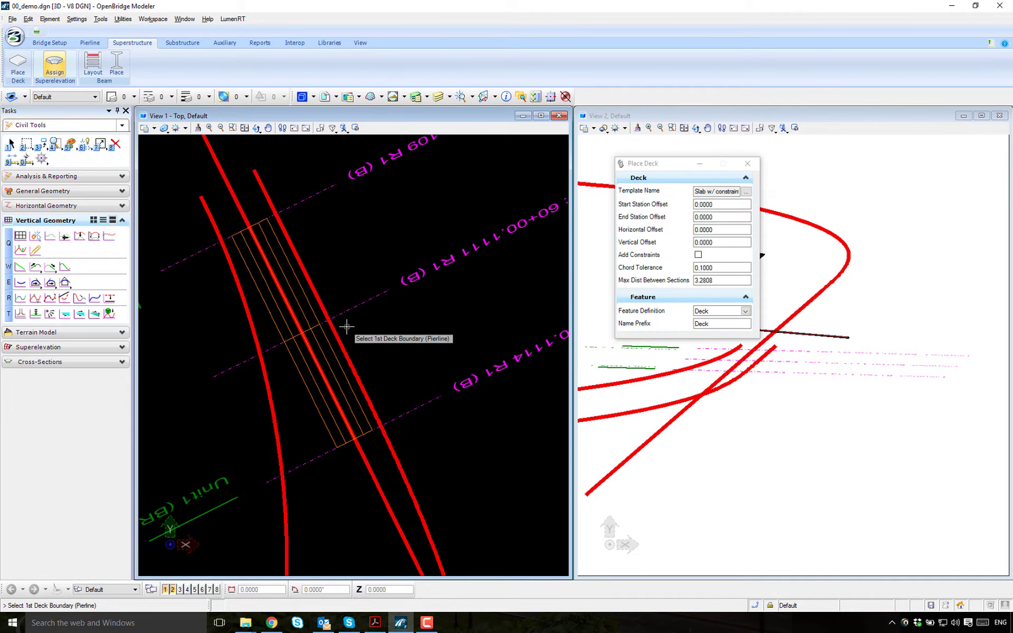
left_click(749, 164)
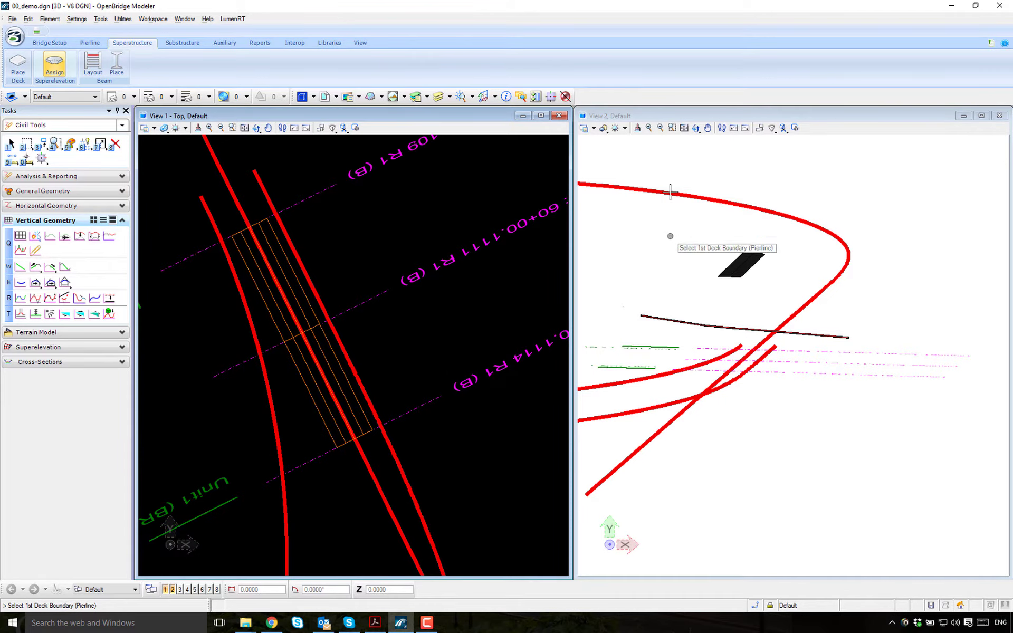
Zoom View 2 onto the deck and orbit it to a rotated perspective
left_click(672, 128)
left_click(675, 222)
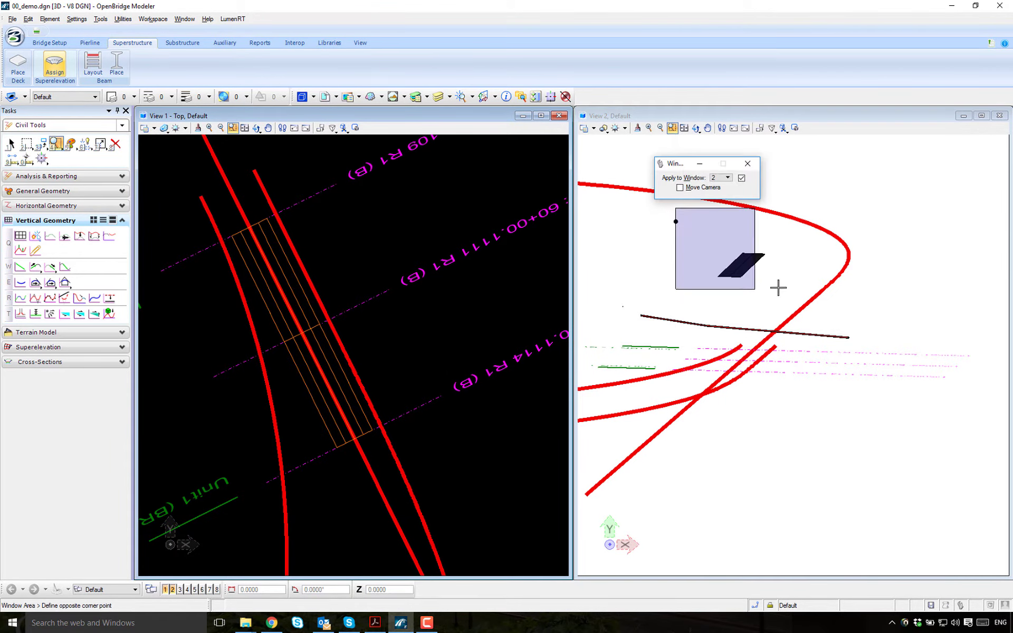
left_click(801, 296)
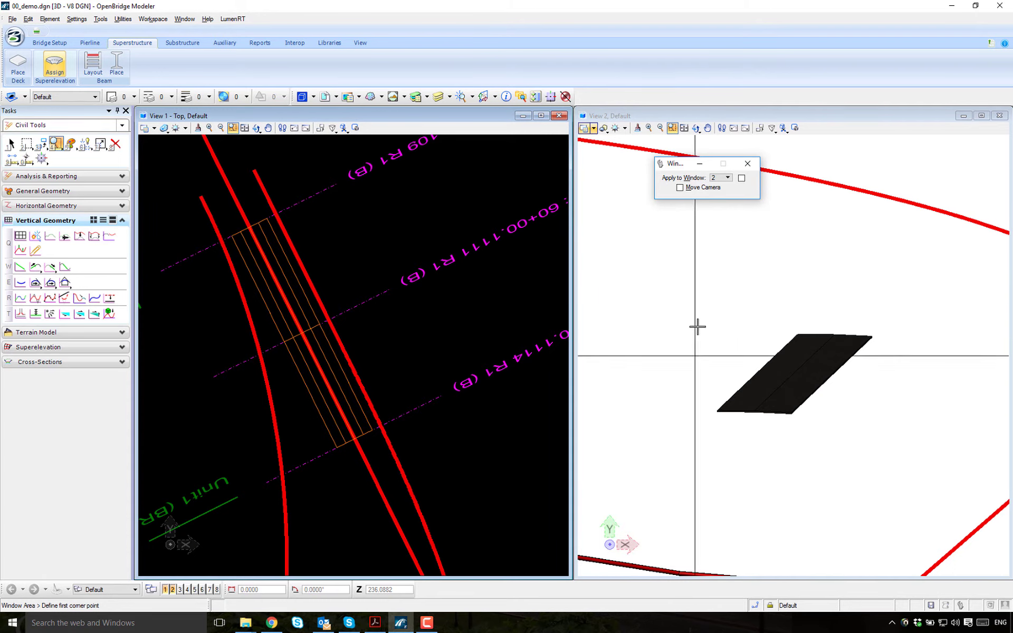
left_click(707, 128)
left_click(741, 340)
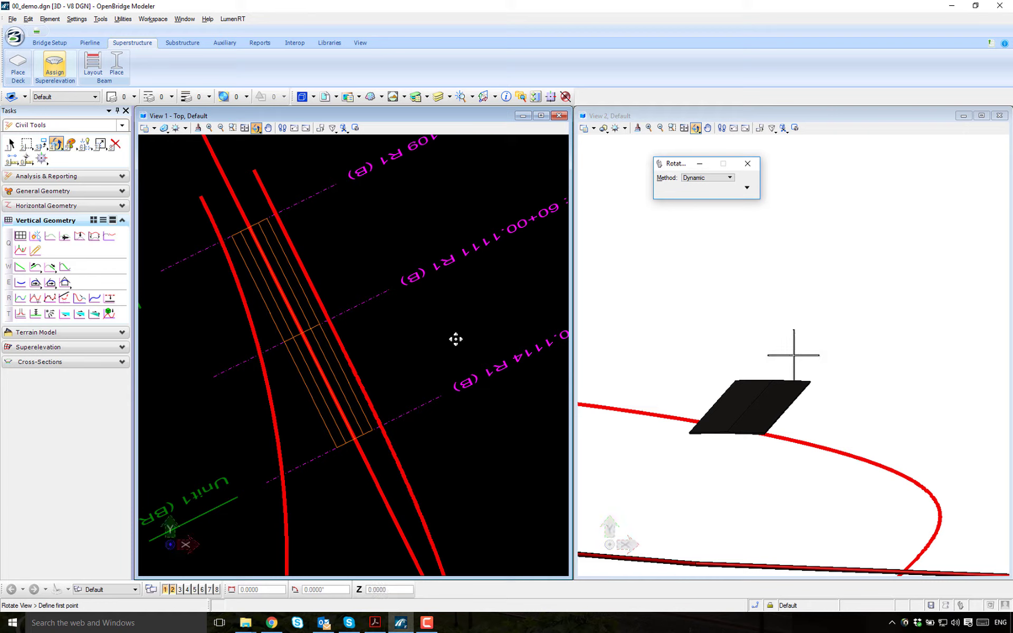
right_click(405, 322)
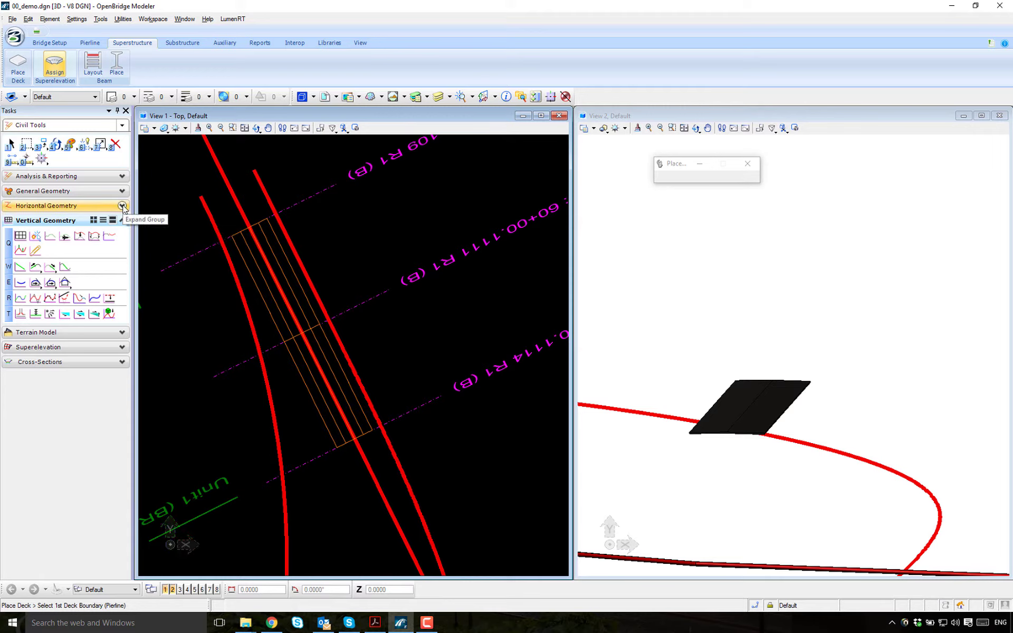
Draw a straight line about 282 long from the deck's lower end upward beside its right side
left_click(122, 206)
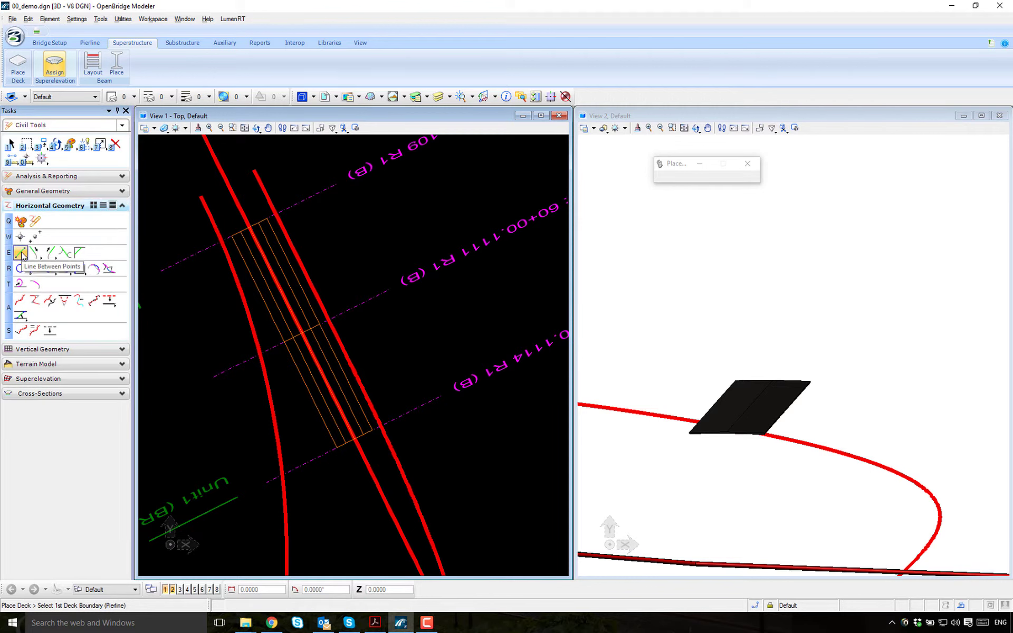
left_click(21, 254)
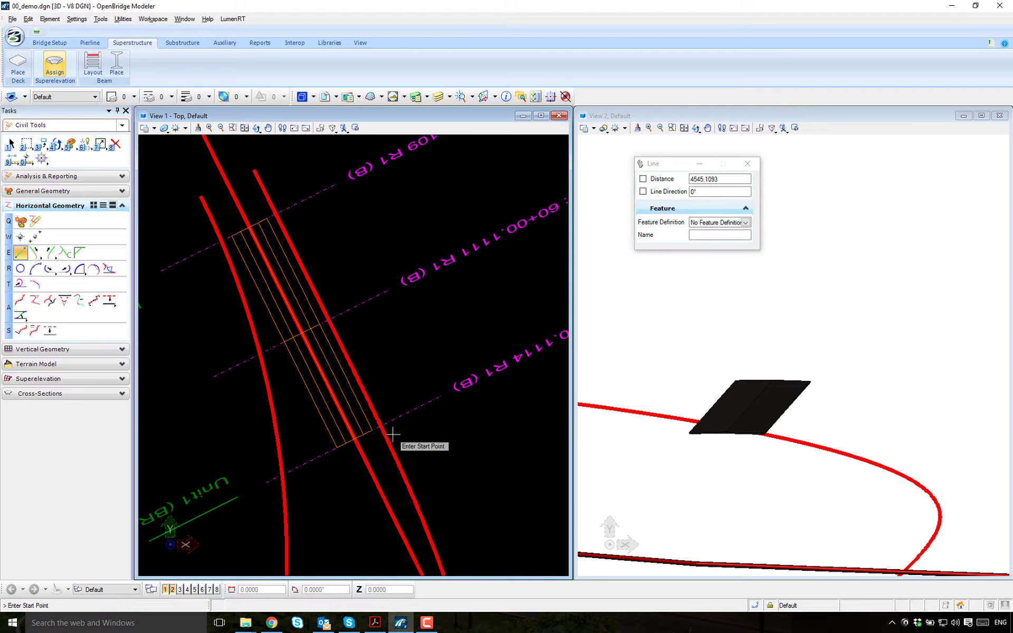
left_click(393, 435)
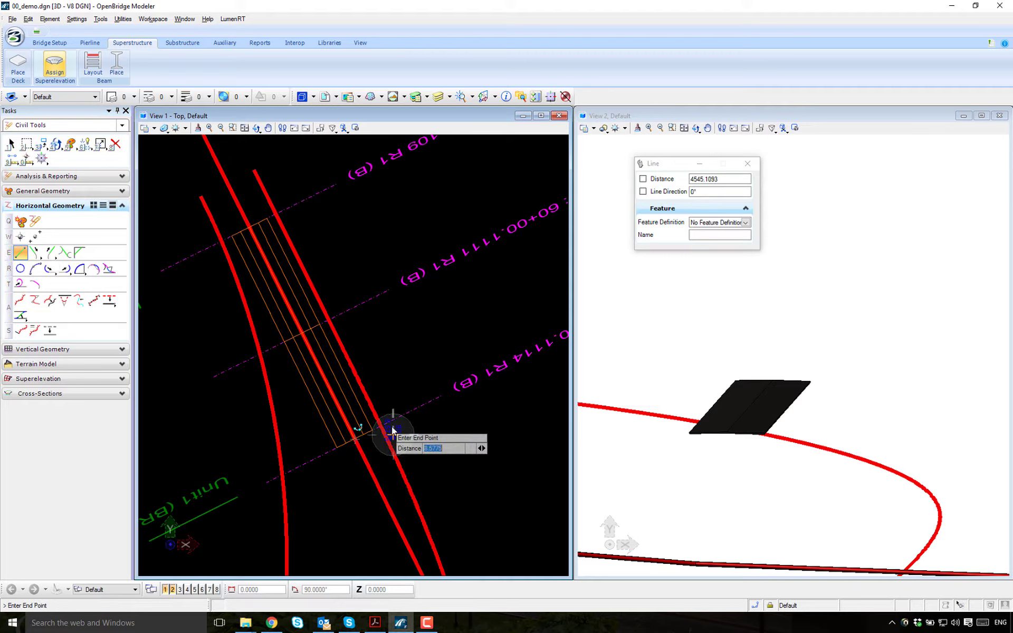
left_click(320, 167)
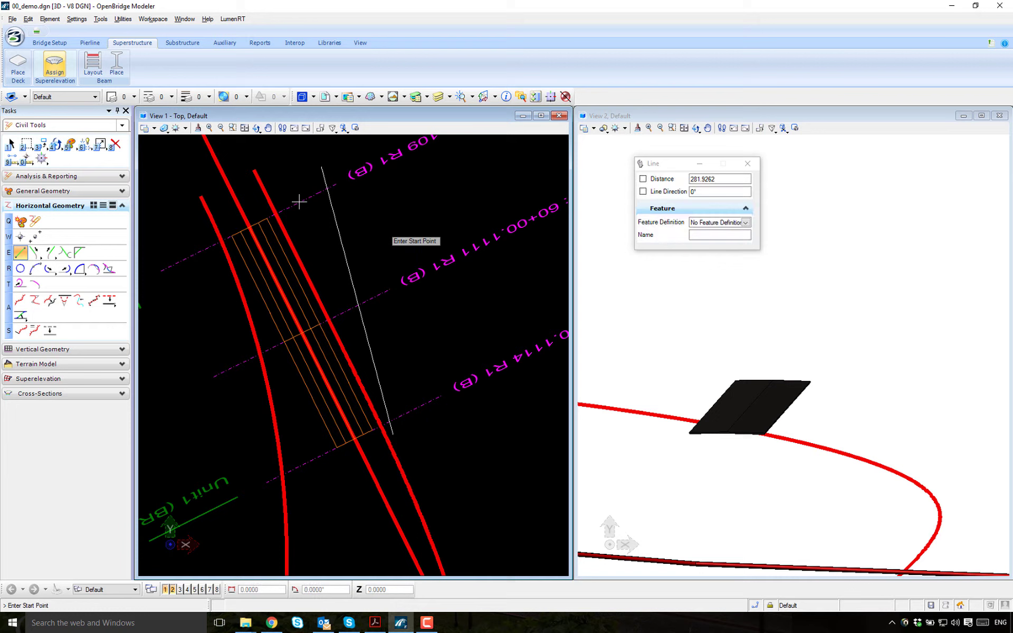
key("Escape")
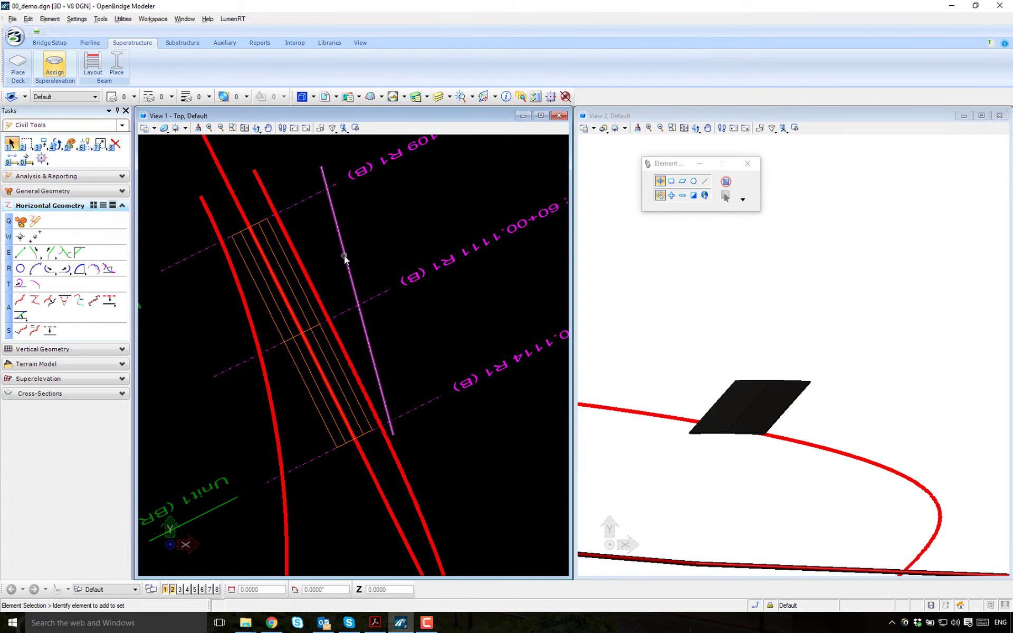
Select the deck and open its Edit Point Controls from the Point Control property
left_click(343, 257)
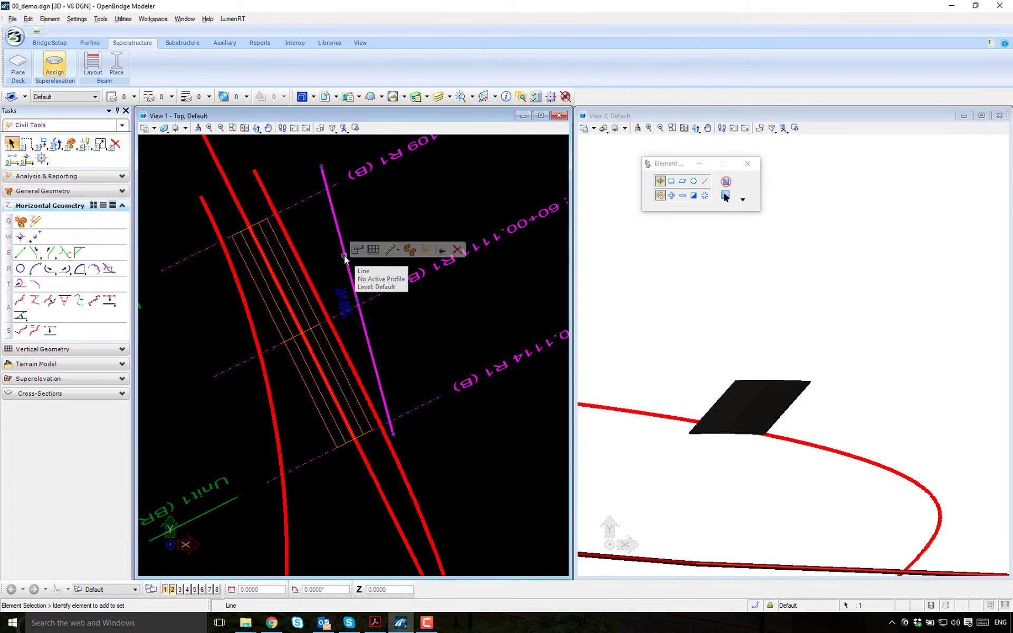
left_click(384, 216)
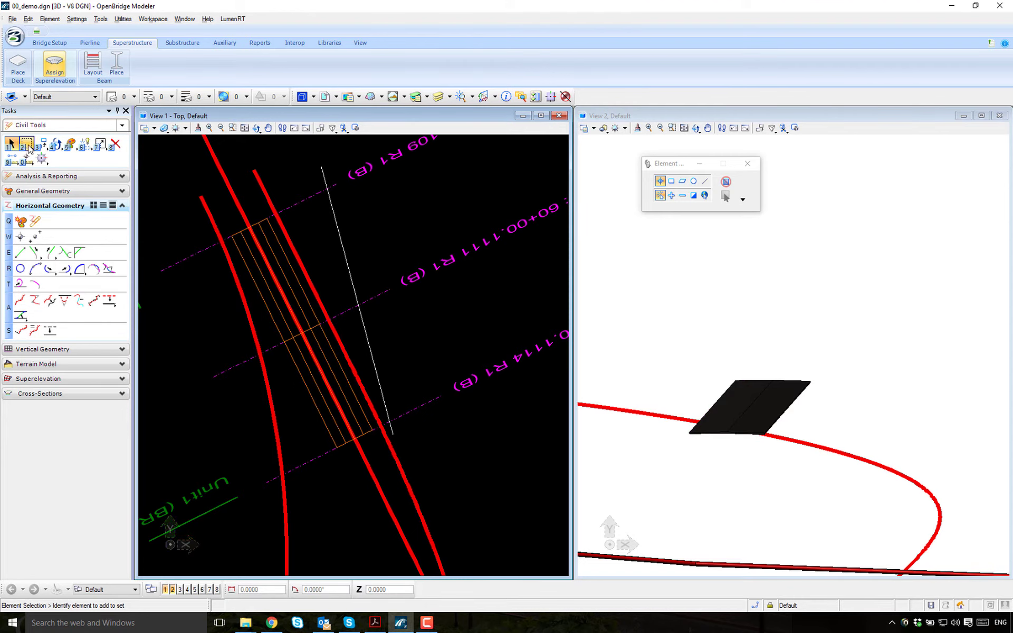
left_click(293, 271)
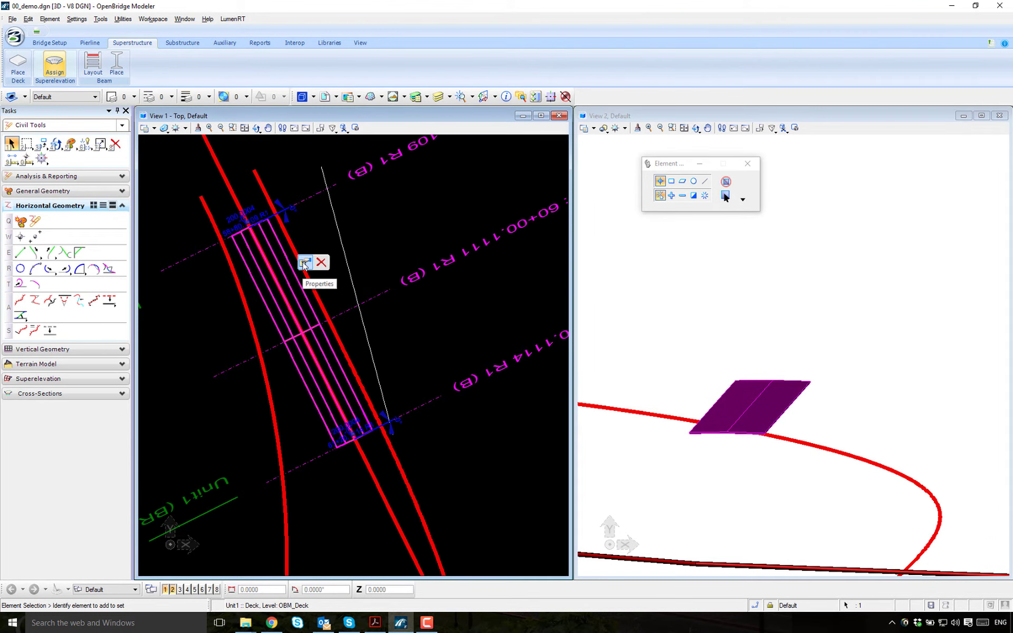
mouse_move(305, 265)
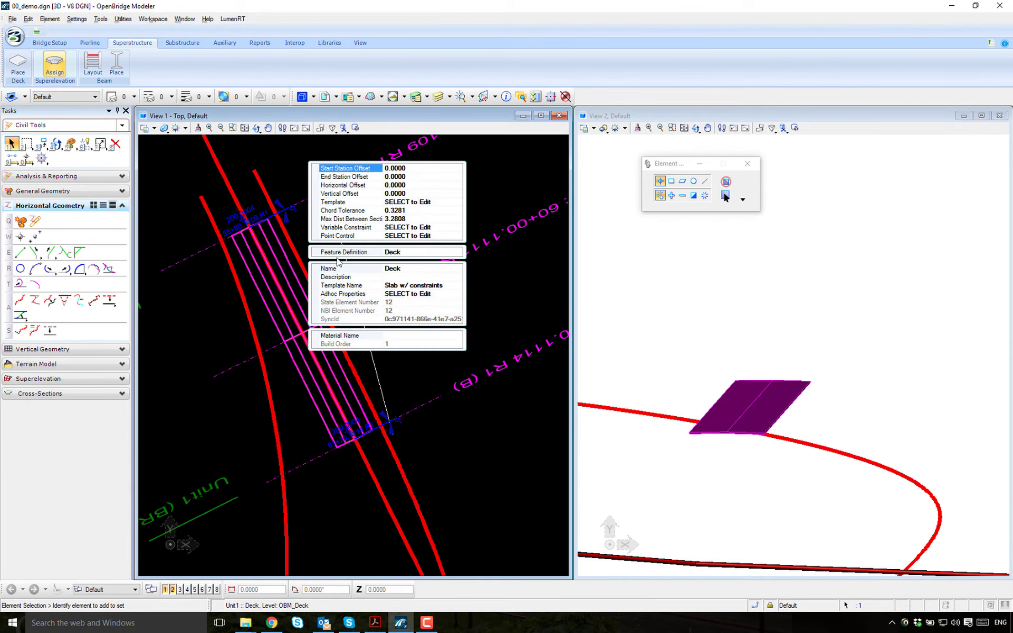
left_click(410, 235)
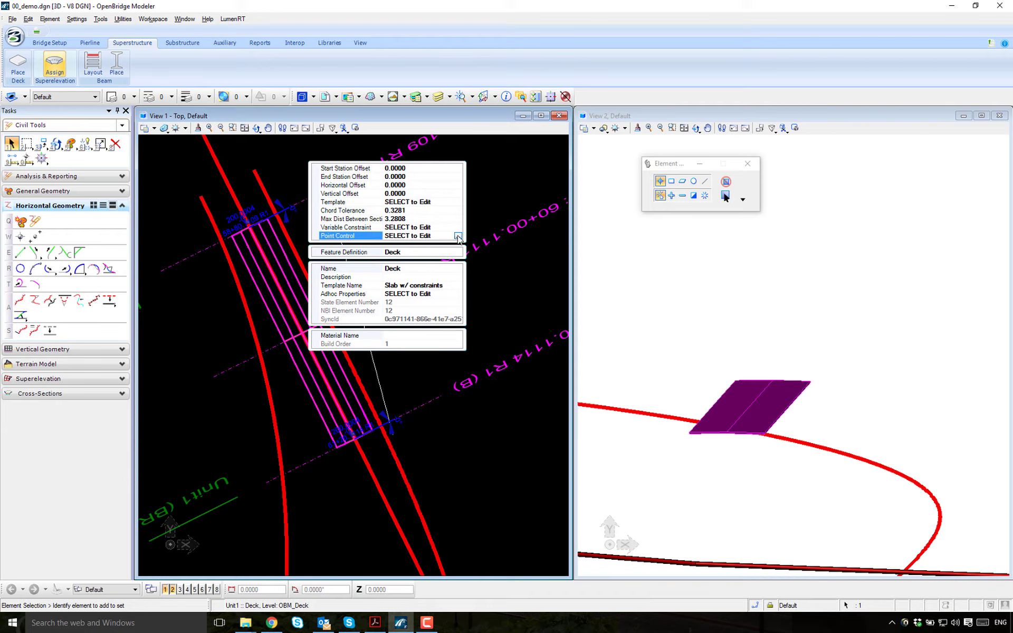
left_click(457, 236)
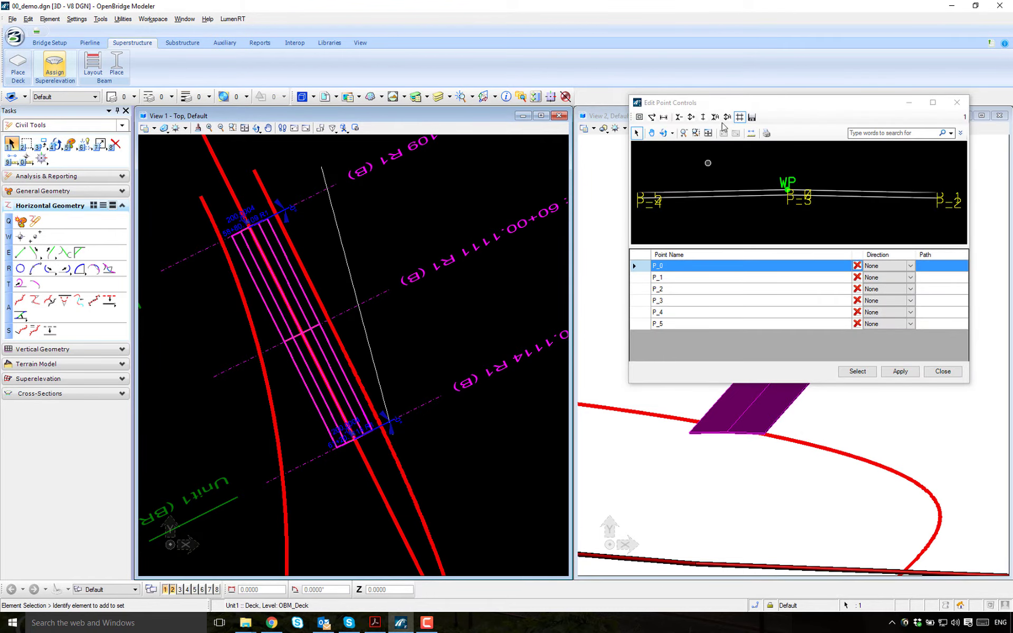
Set template point P_5's direction to Horizontal and begin selecting its path alignment
left_click_drag(720, 103, 603, 98)
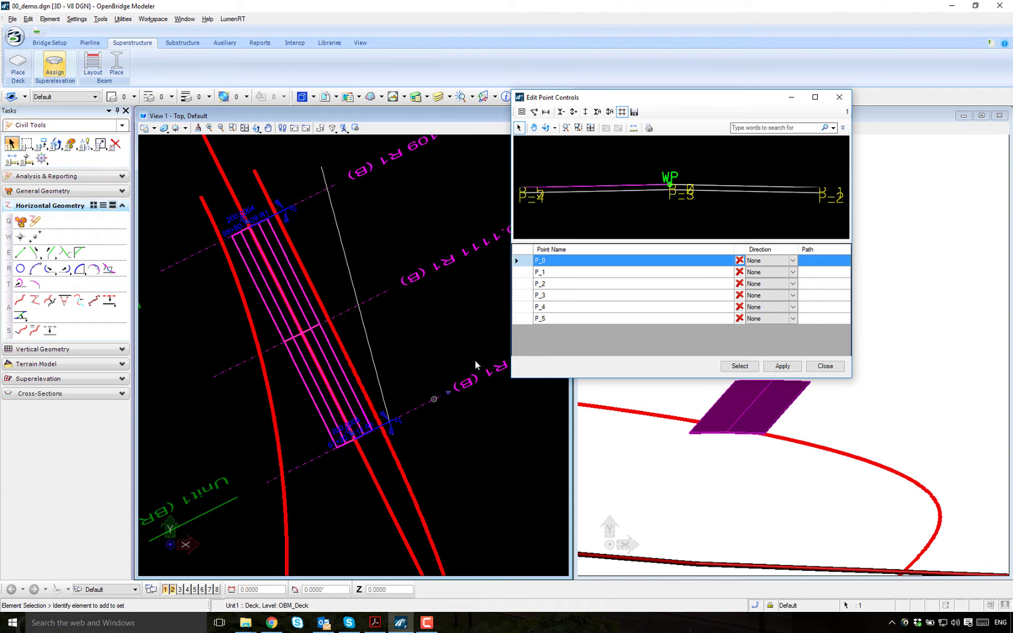
left_click(559, 318)
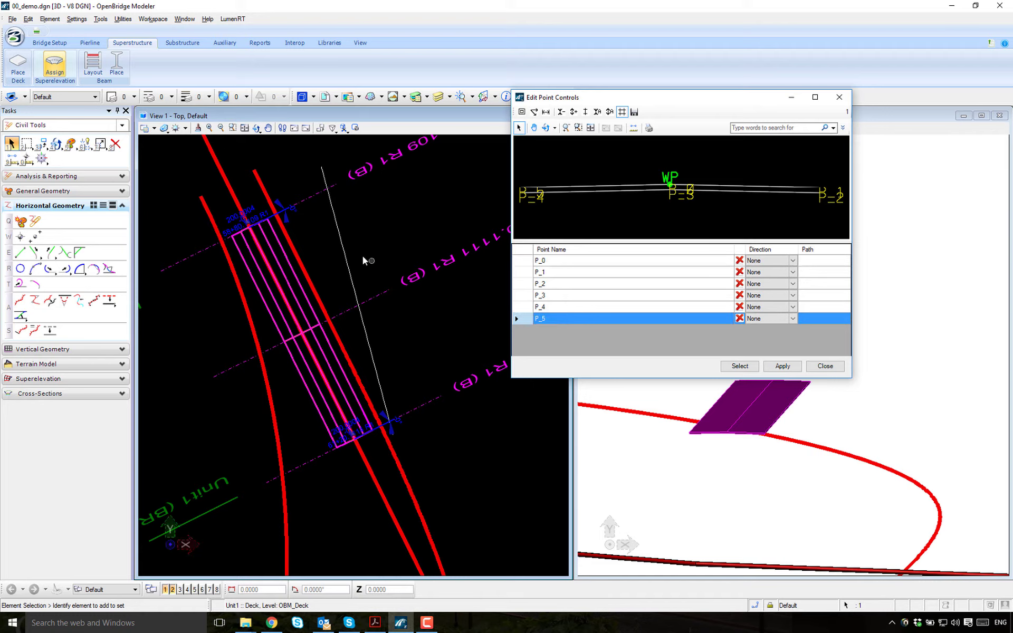
left_click(793, 319)
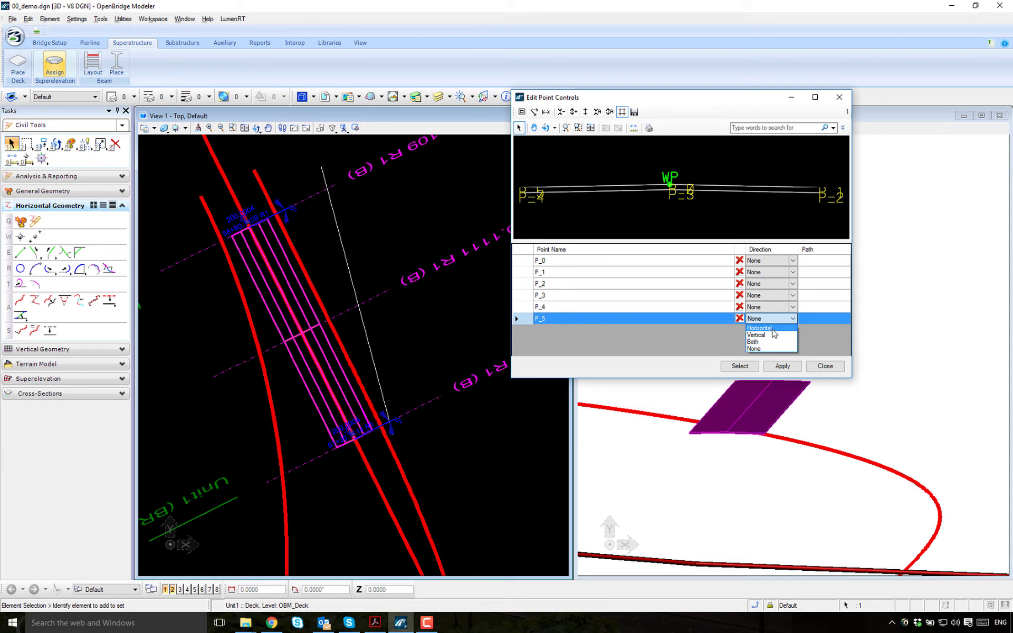
left_click(774, 331)
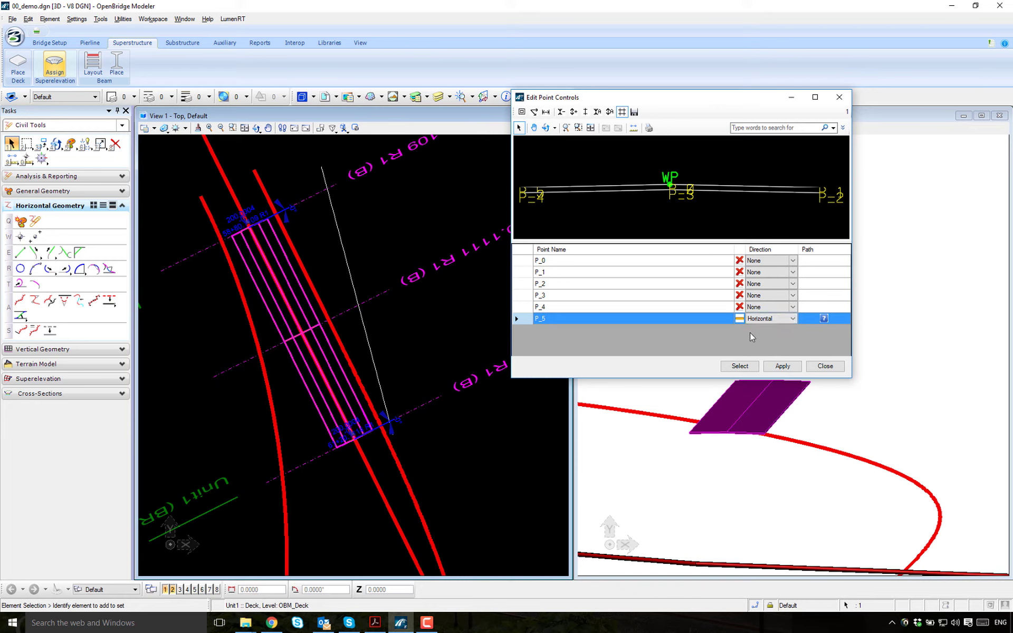
left_click(773, 320)
left_click(760, 328)
left_click(739, 366)
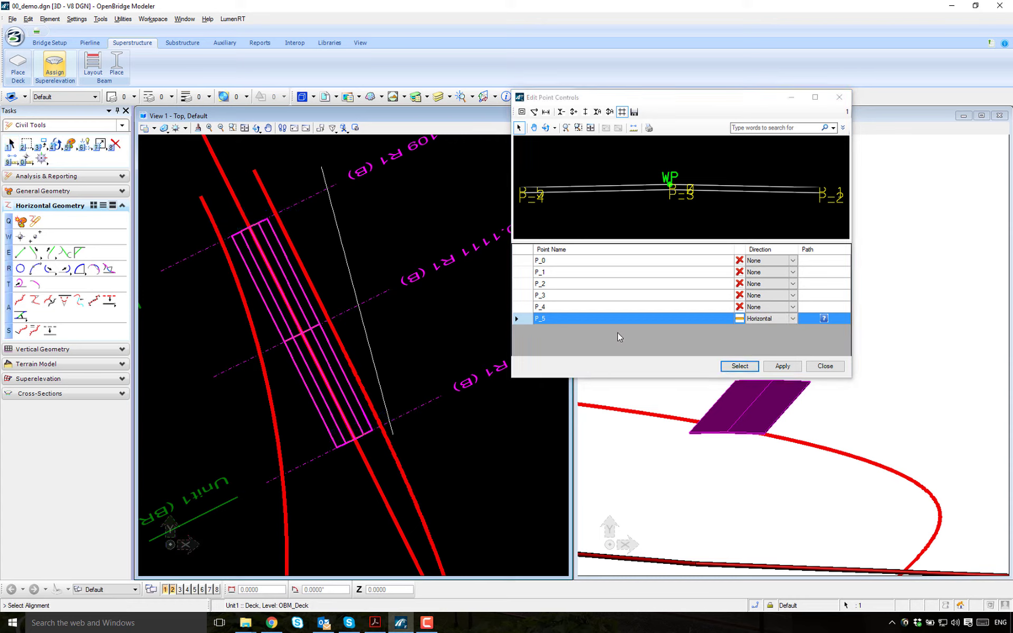
Make P_5 follow the drawn line, apply it, and orbit the 3D view to inspect the widened deck
left_click(365, 328)
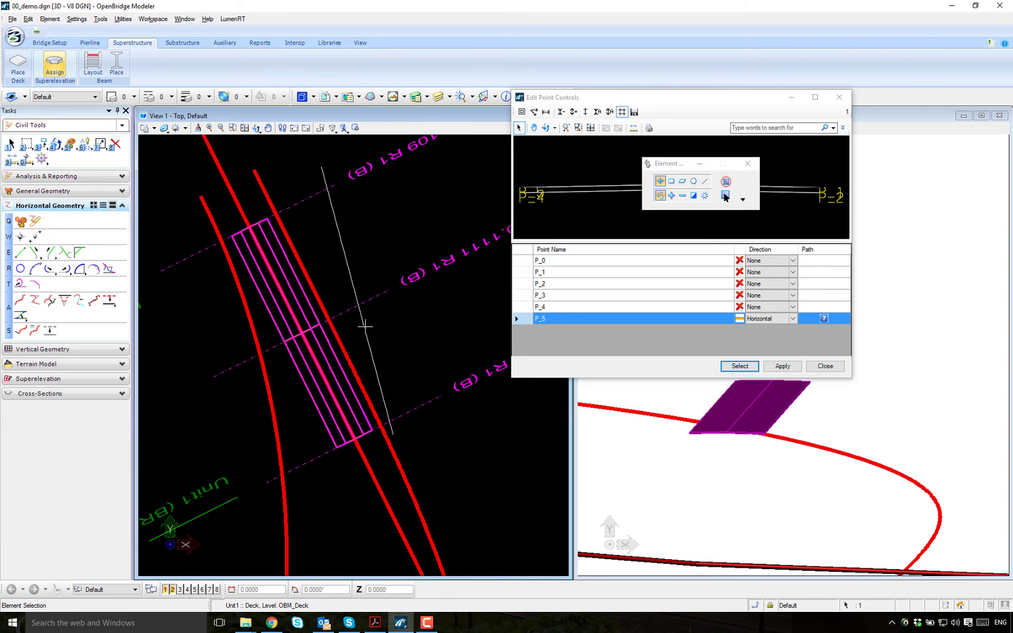
left_click(403, 324)
left_click(783, 367)
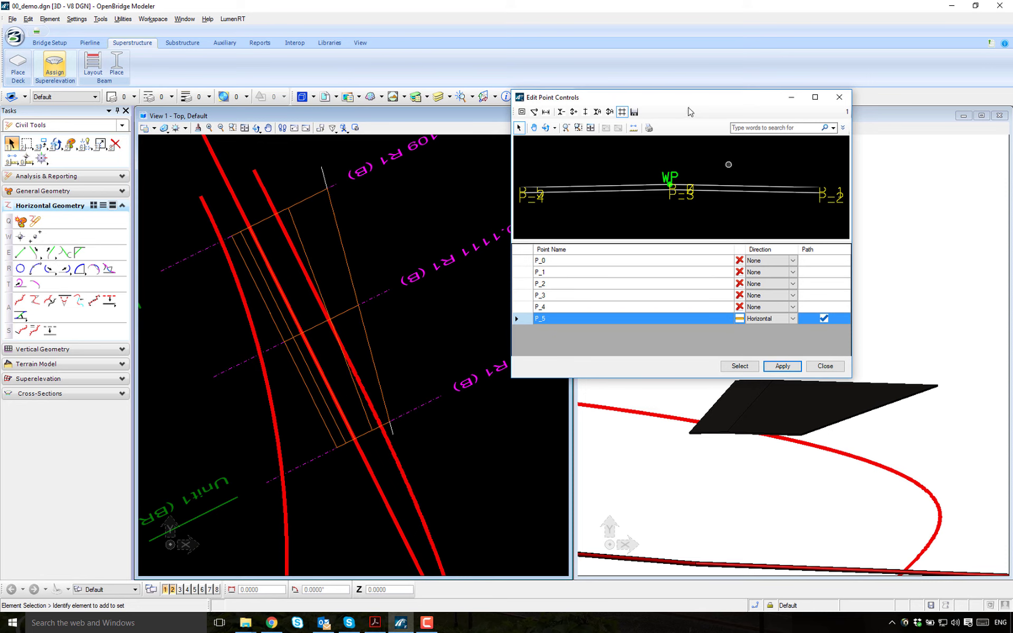
left_click_drag(681, 103, 458, 41)
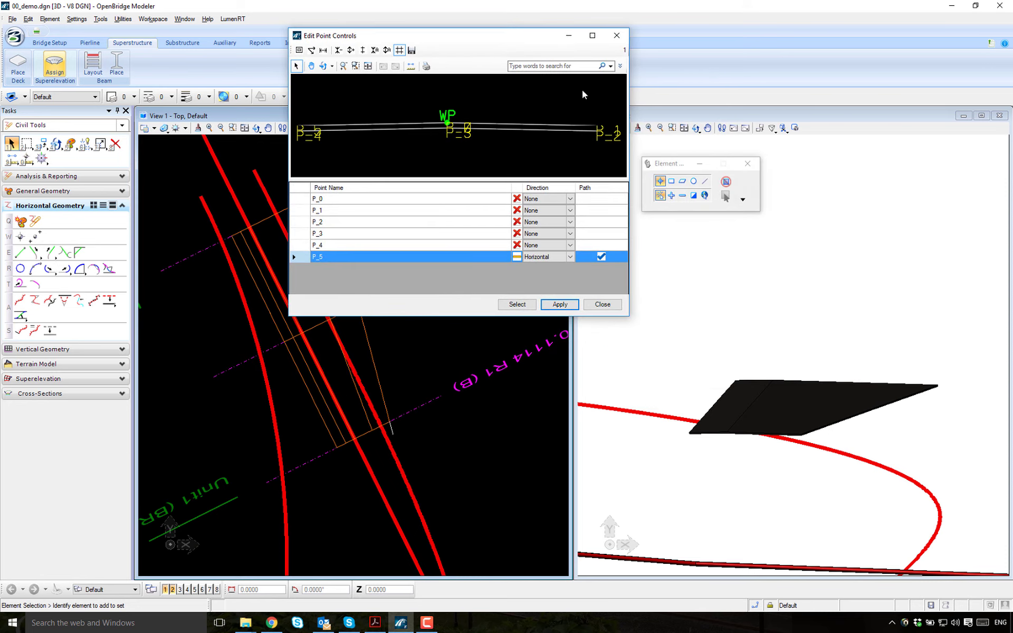
left_click(696, 128)
left_click_drag(776, 311, 771, 318)
left_click_drag(472, 38, 607, 73)
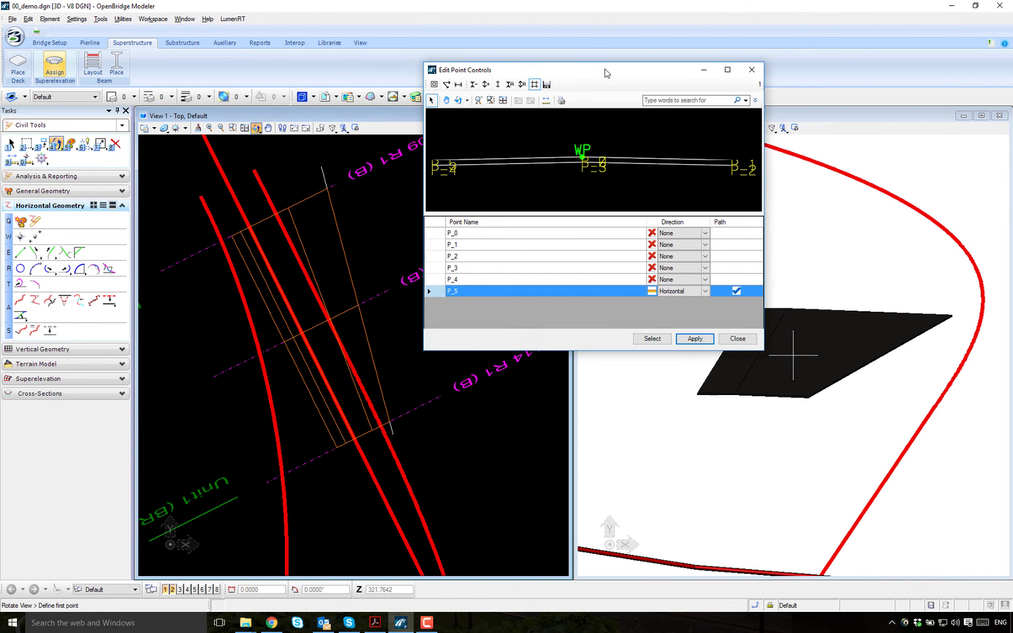
Move the guide line's upper endpoint left so the deck widens less, then close Edit Point Controls
left_click(11, 144)
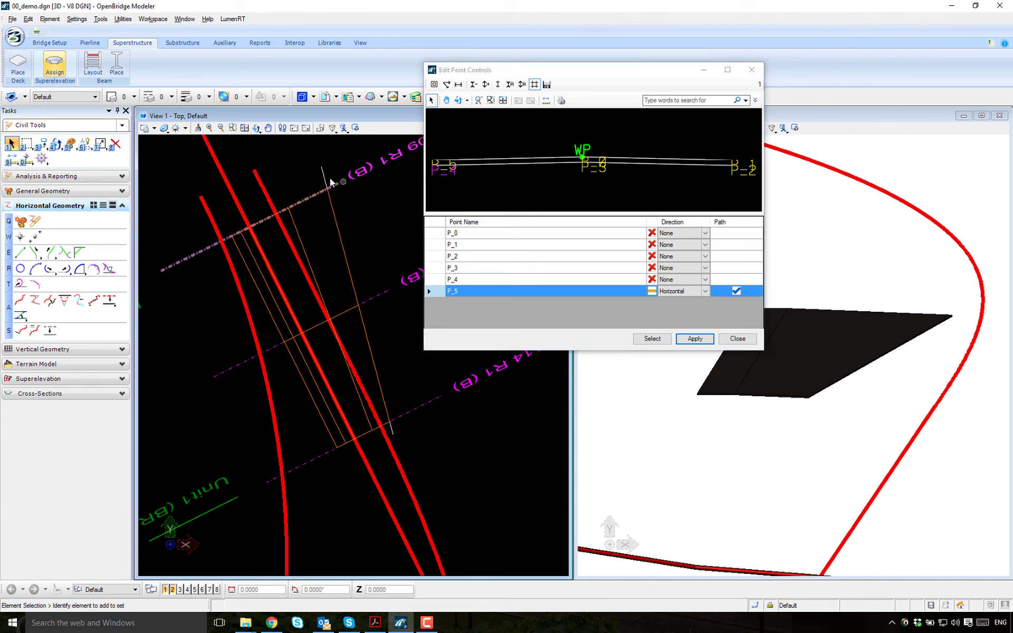
left_click(315, 192)
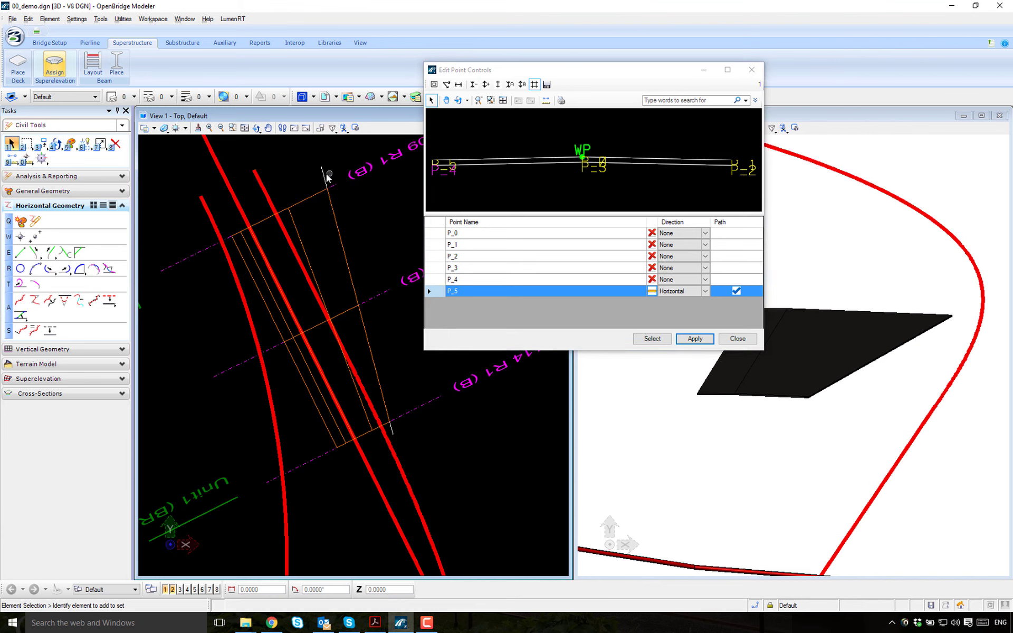
left_click(324, 174)
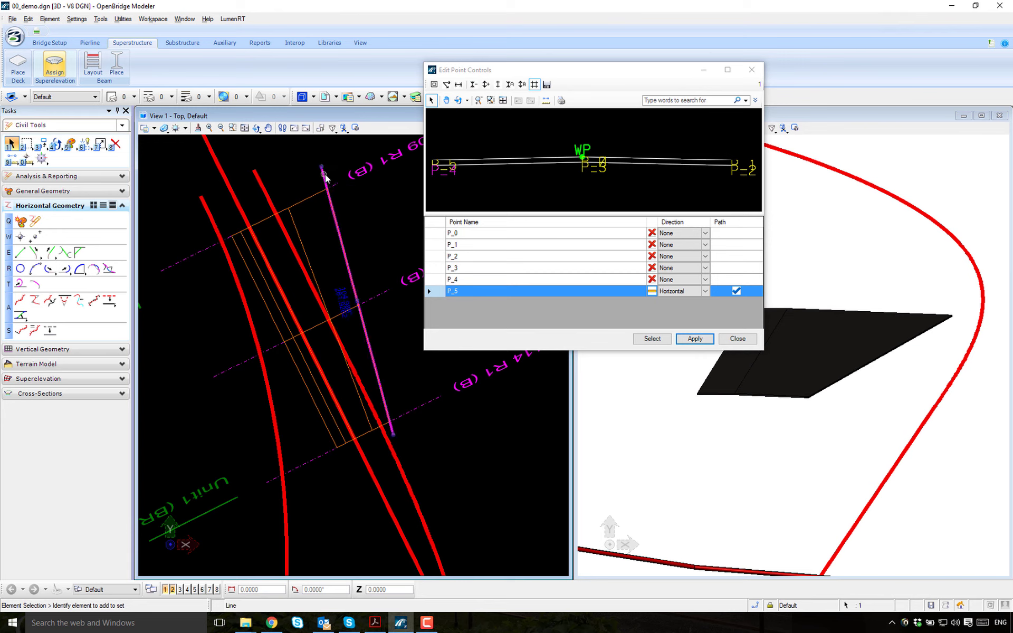
left_click(323, 171)
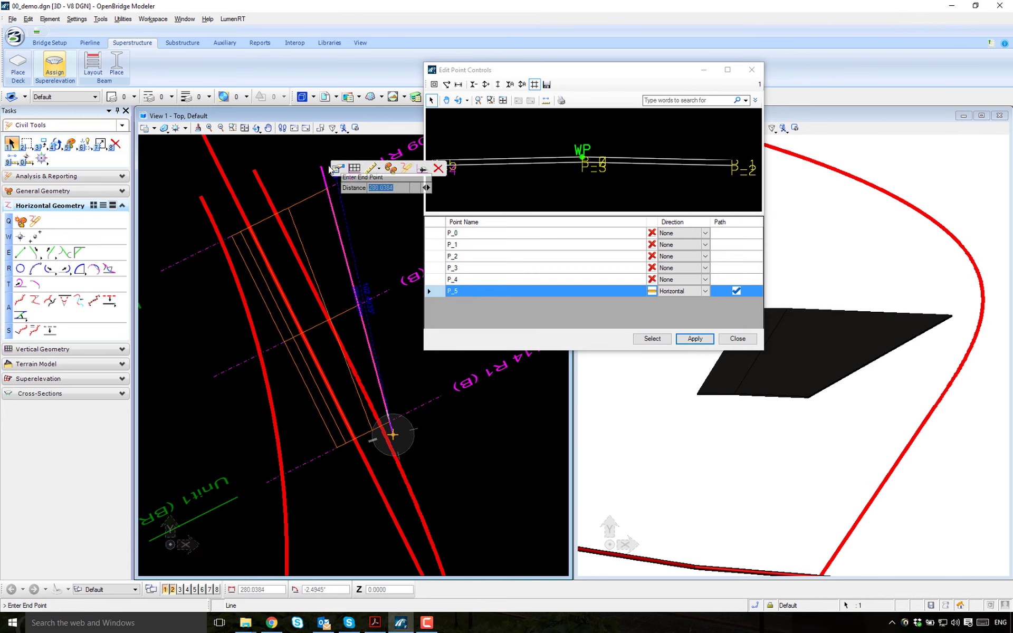
left_click(296, 170)
left_click(355, 214)
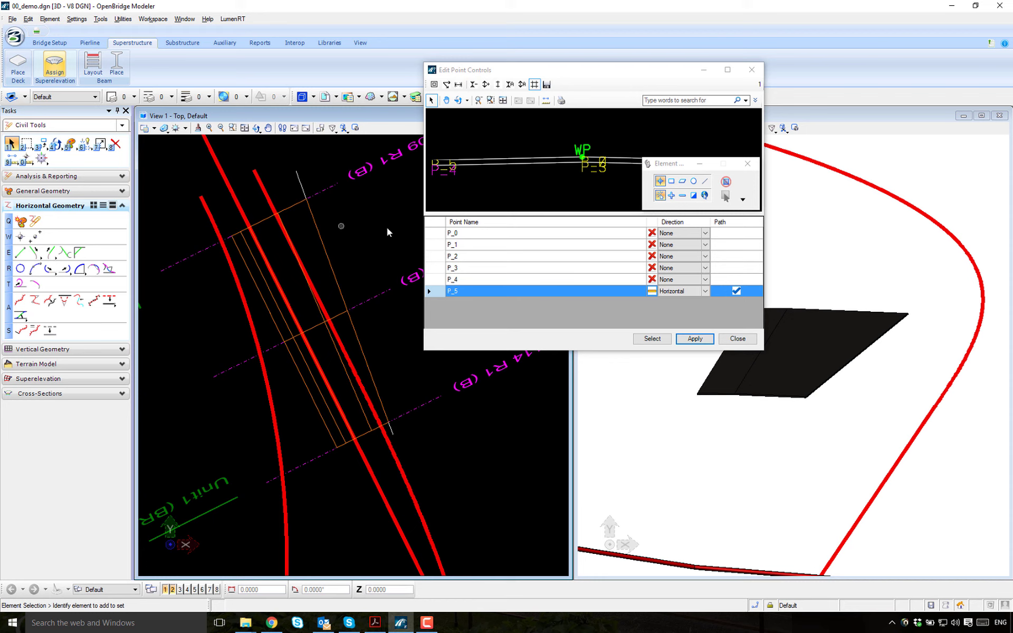
left_click(738, 339)
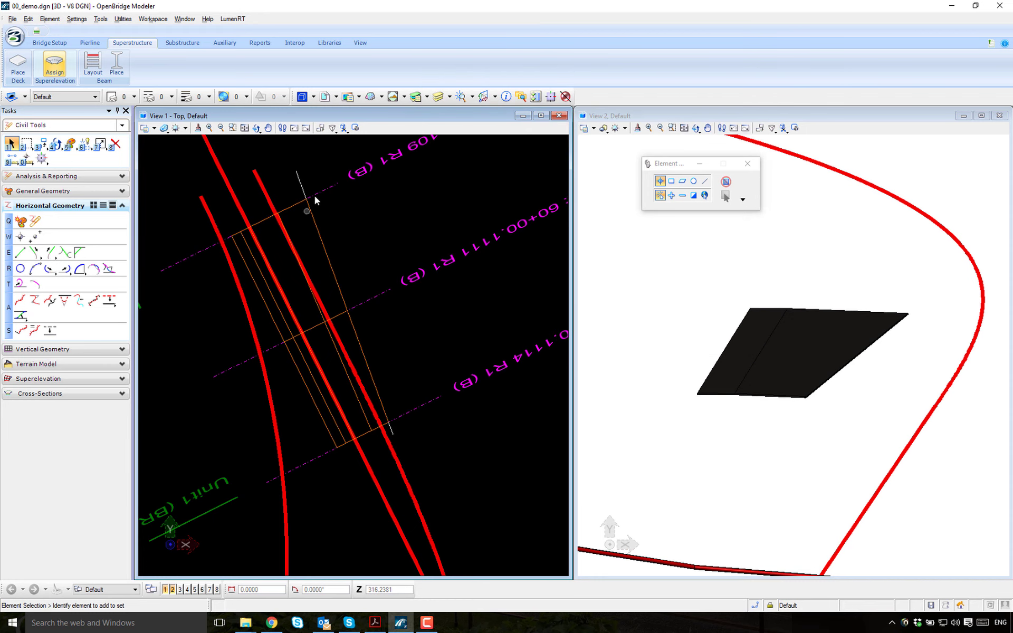